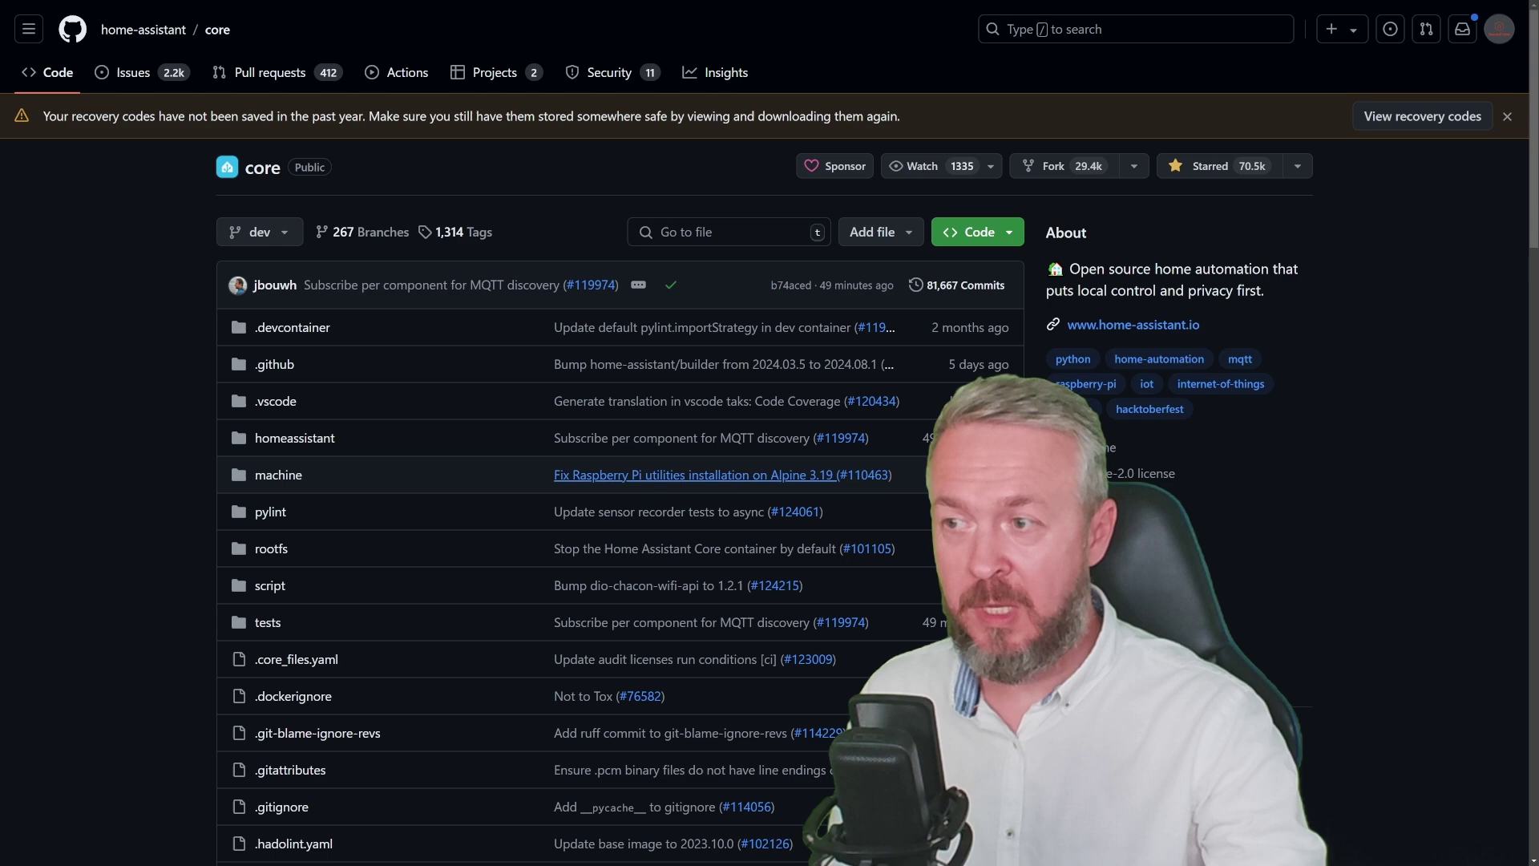
Show the home-assistant/core issues list, with 2,206 open and 49,090 closed issues.
left_click(149, 74)
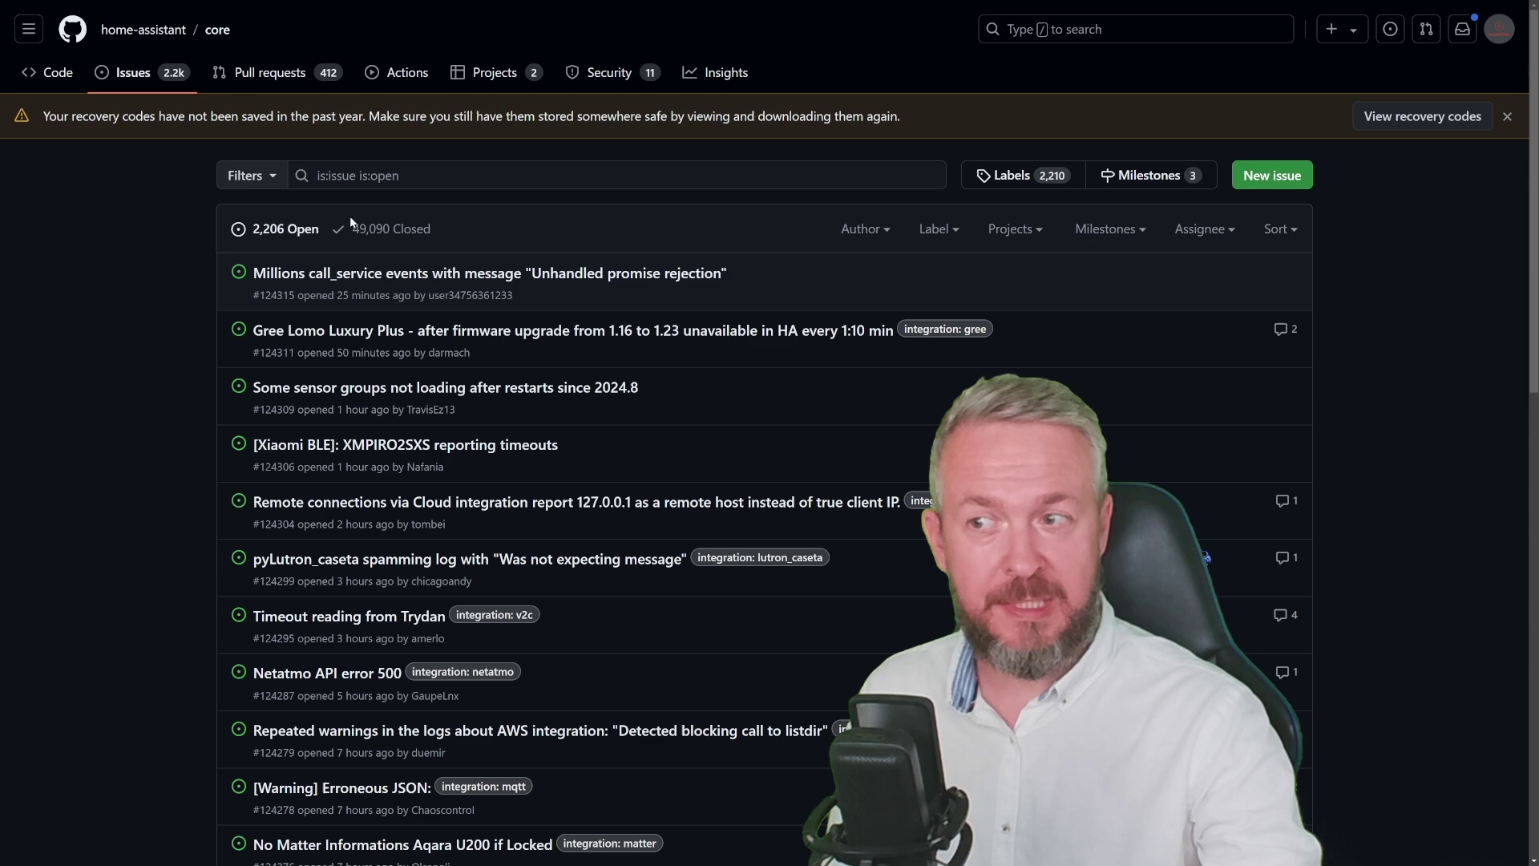
View the home-assistant/core repository's pull requests.
left_click(248, 72)
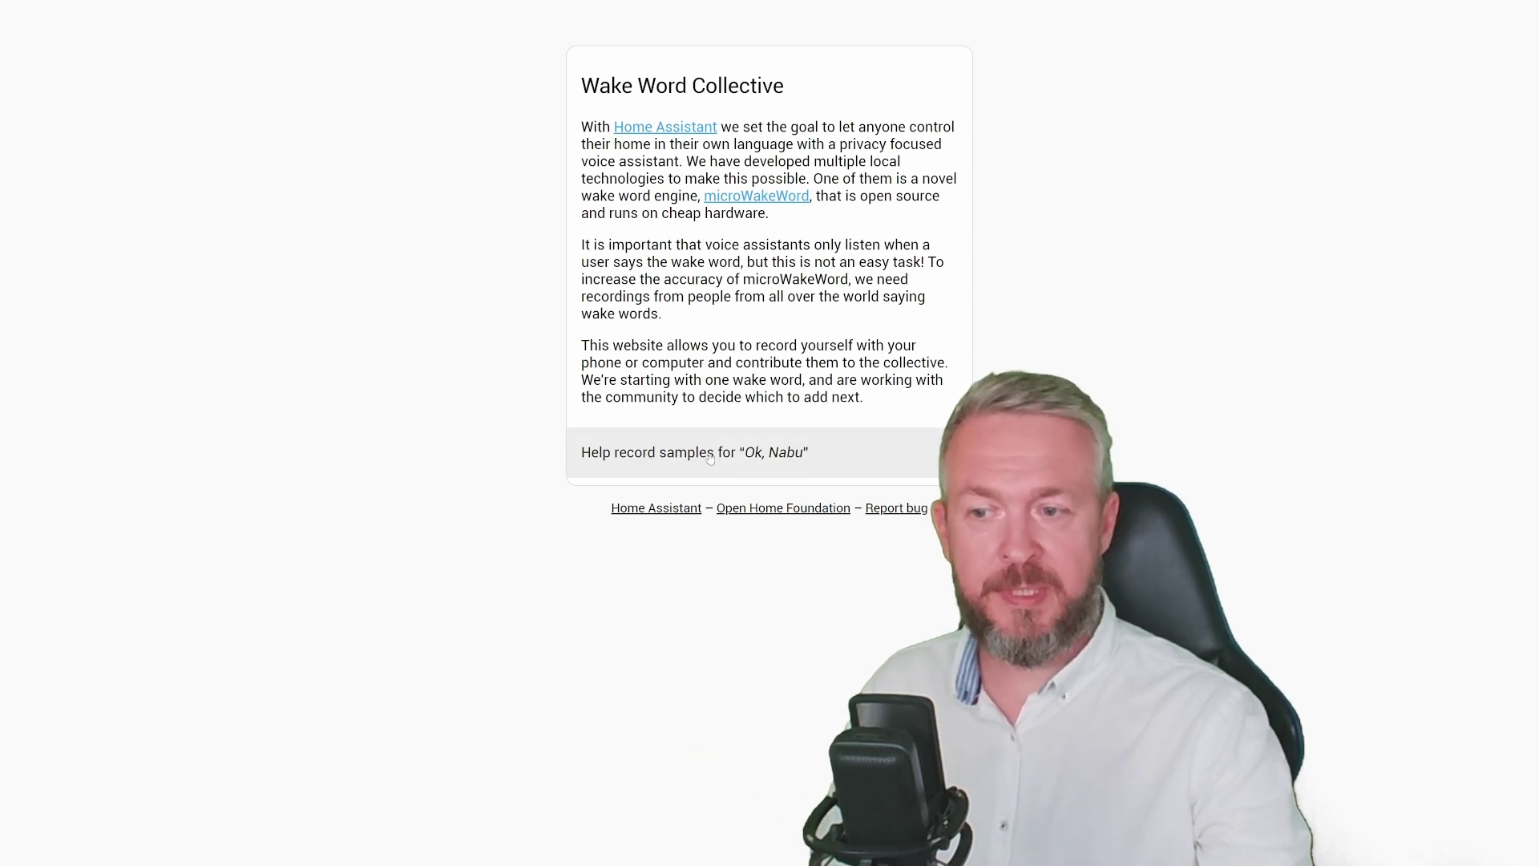
Accept the Wake Word Collective terms, enter Croatian as primary language, and begin recording Ok, Nabu.
left_click(760, 455)
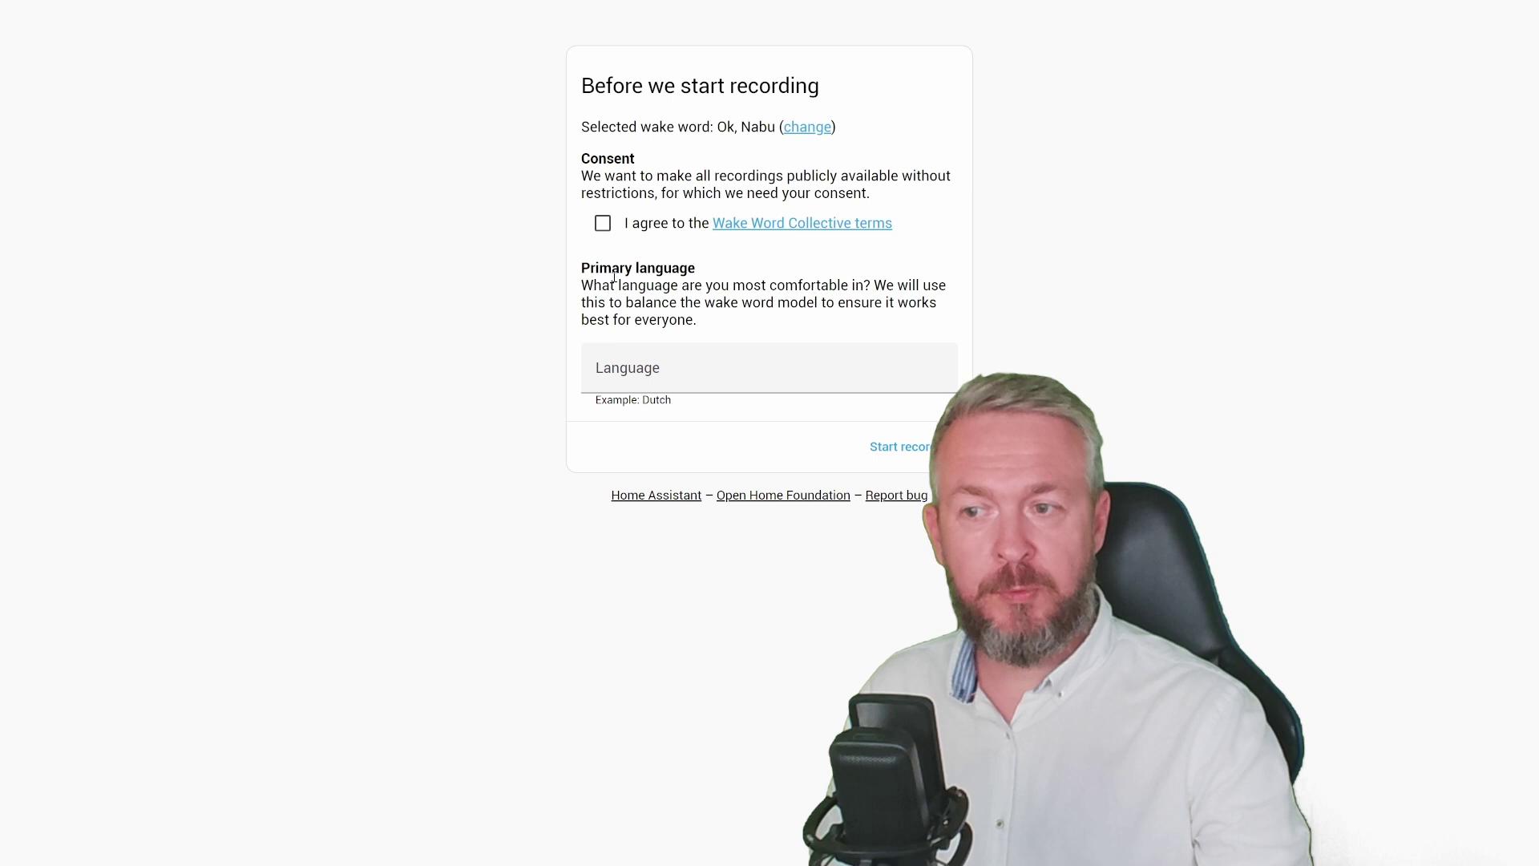
left_click(603, 224)
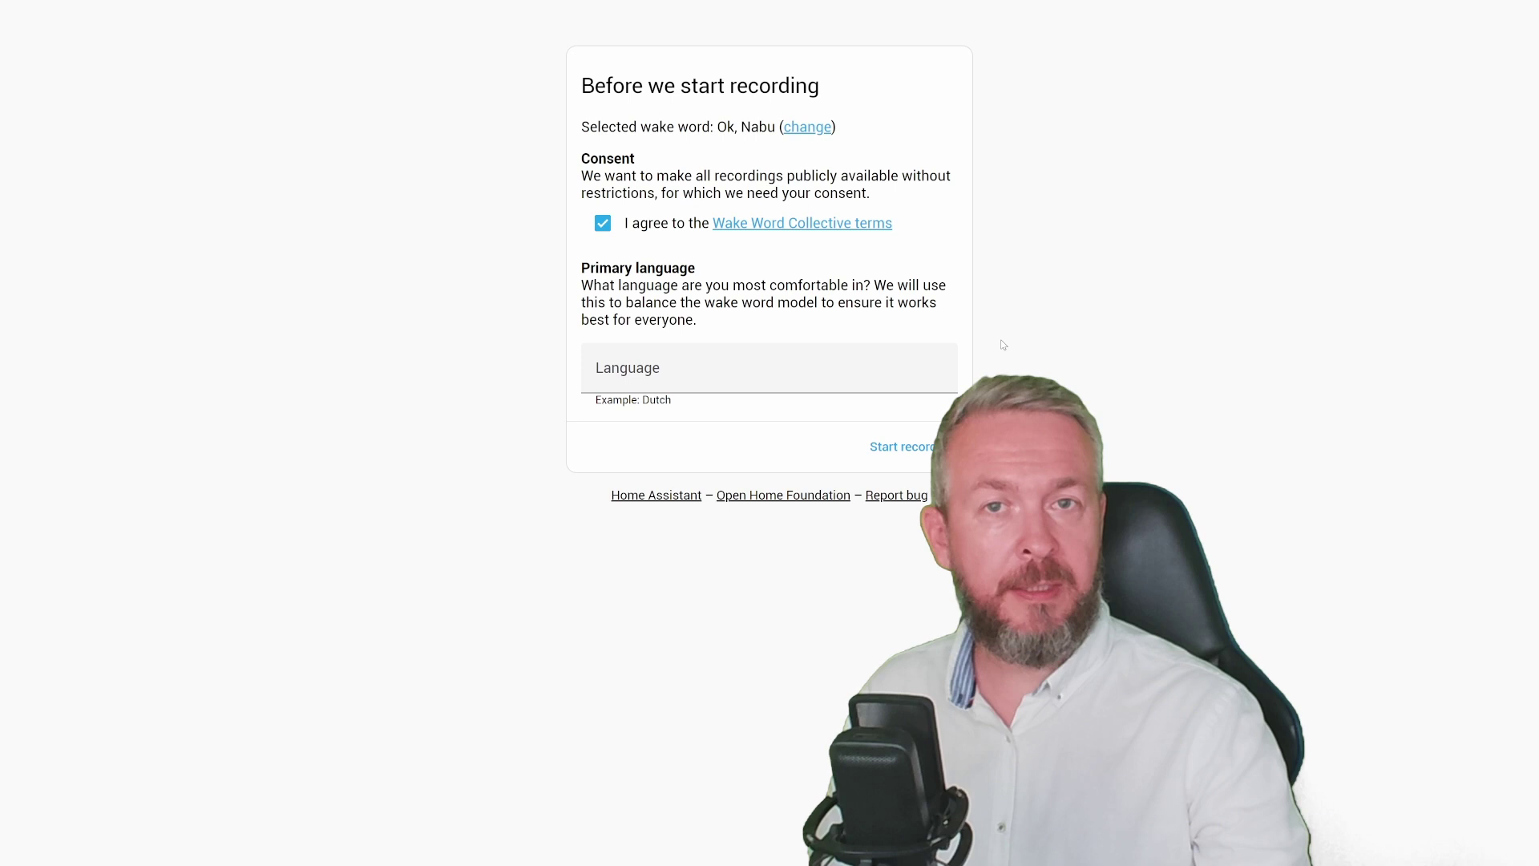
left_click(787, 370)
type("Croatian")
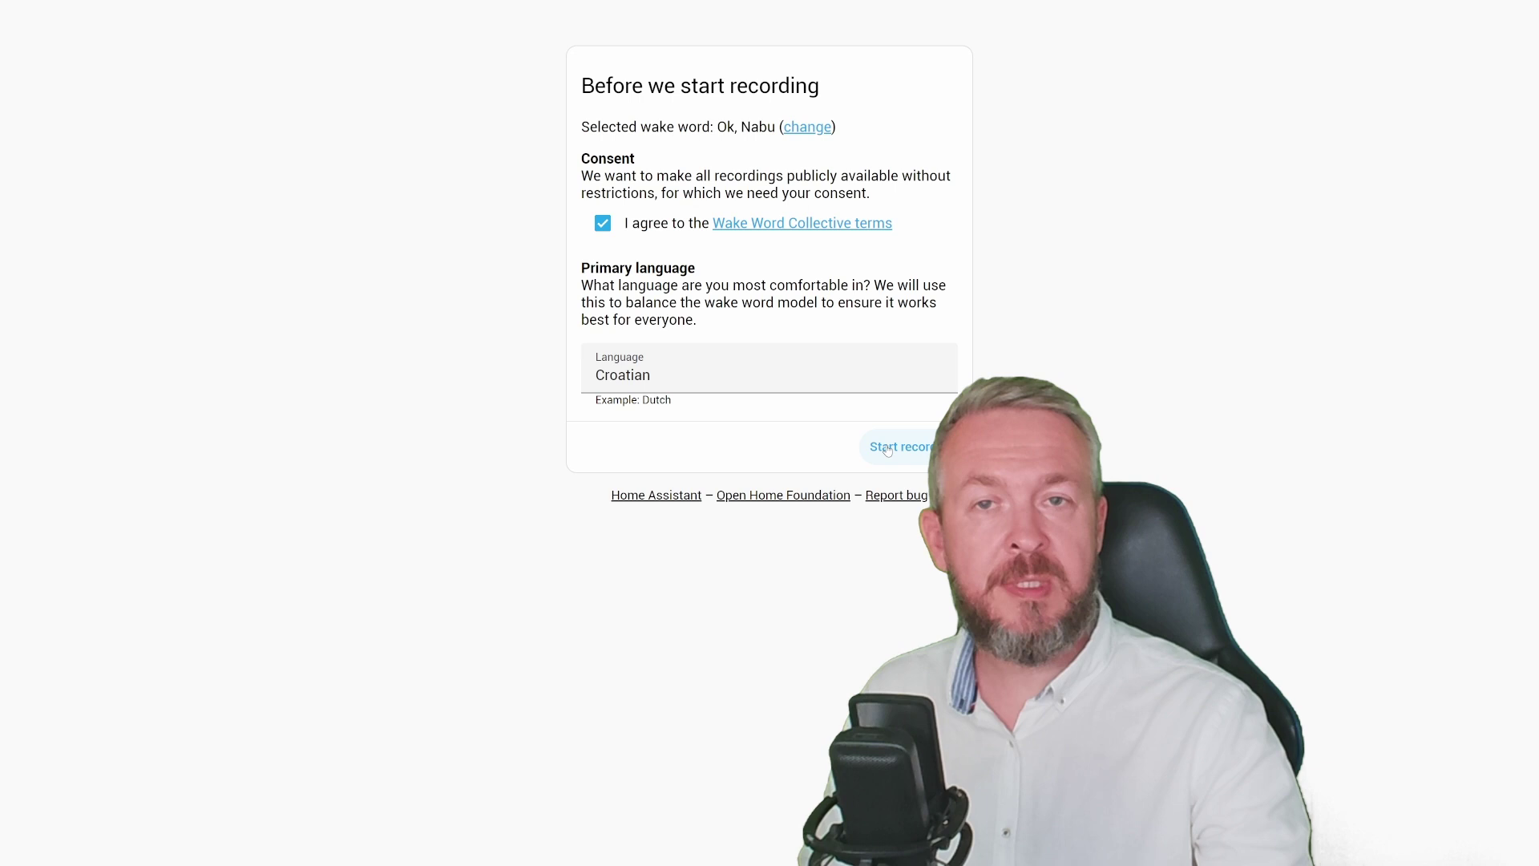
left_click(888, 449)
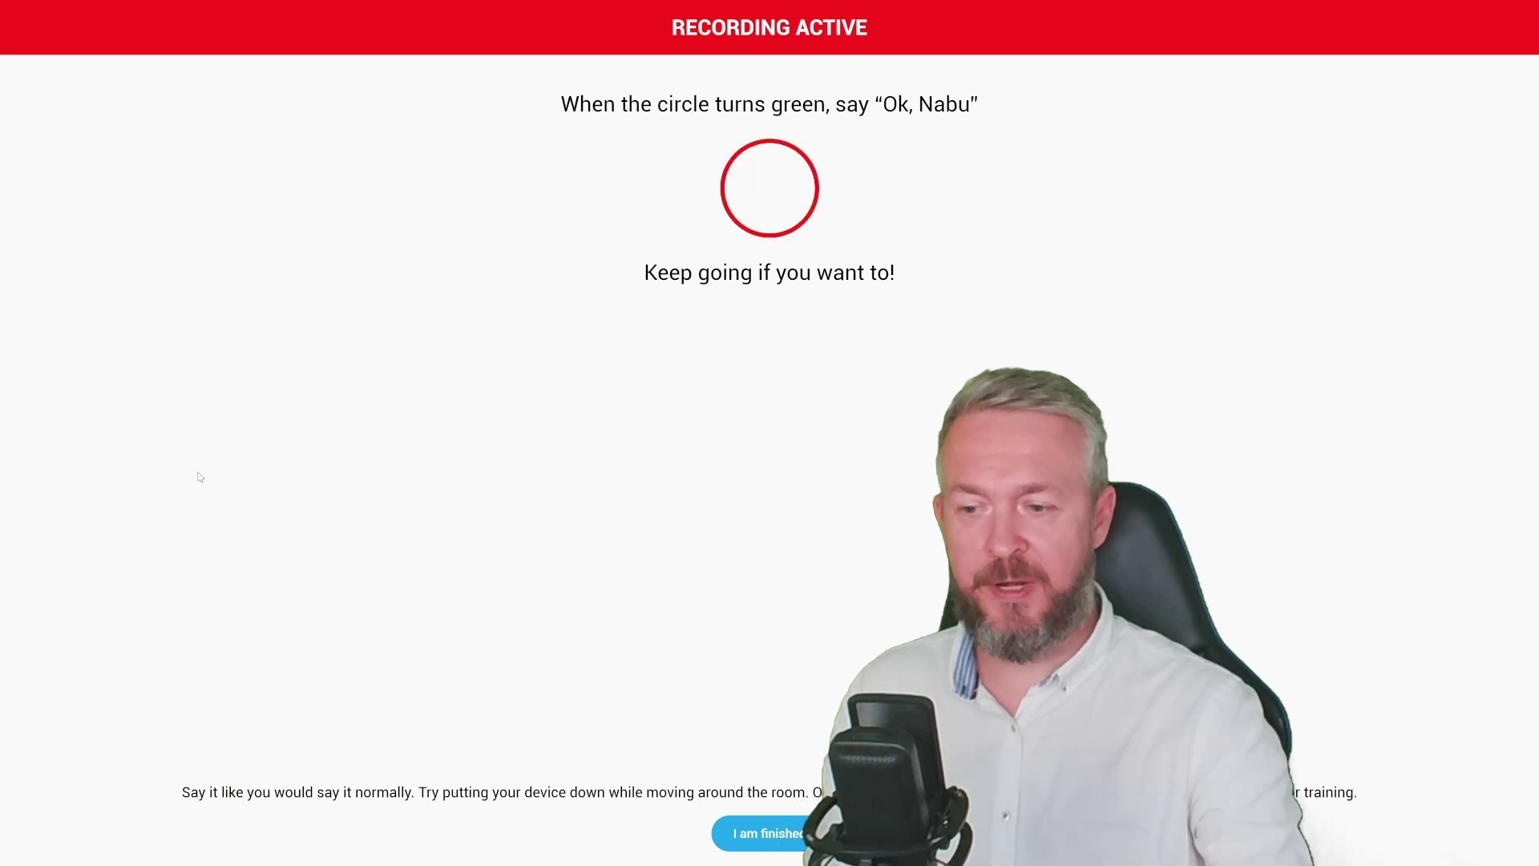
End the Ok, Nabu recording session with I am finished.
left_click(739, 821)
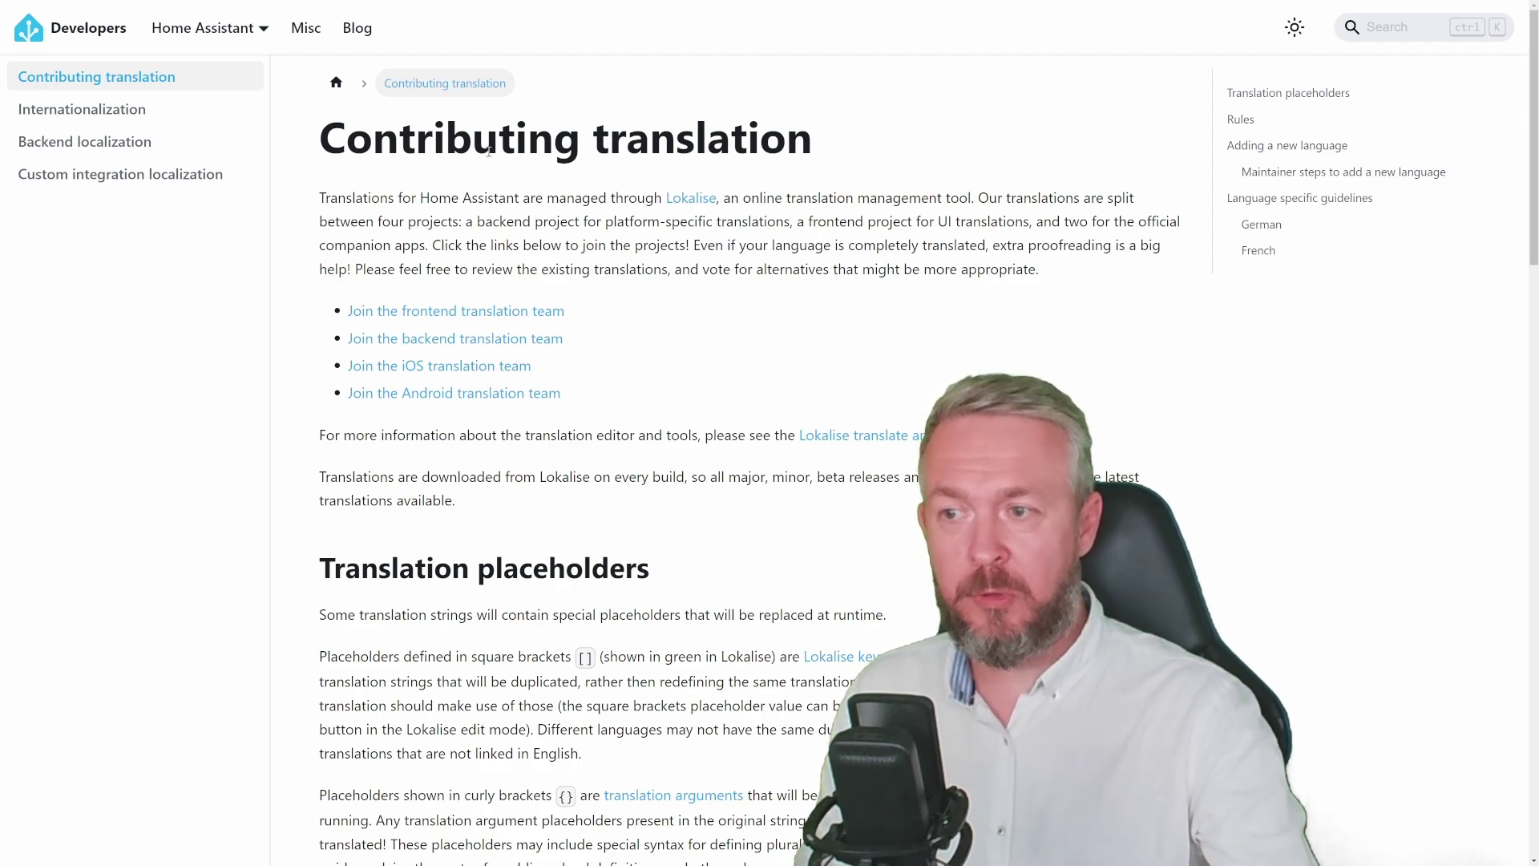
Skim the Contributing translation guidelines and join the frontend translation team on Lokalise.
scroll(489, 151, "down", 5)
scroll(489, 151, "up", 1)
scroll(489, 151, "down", 7)
scroll(387, 319, "up", 11)
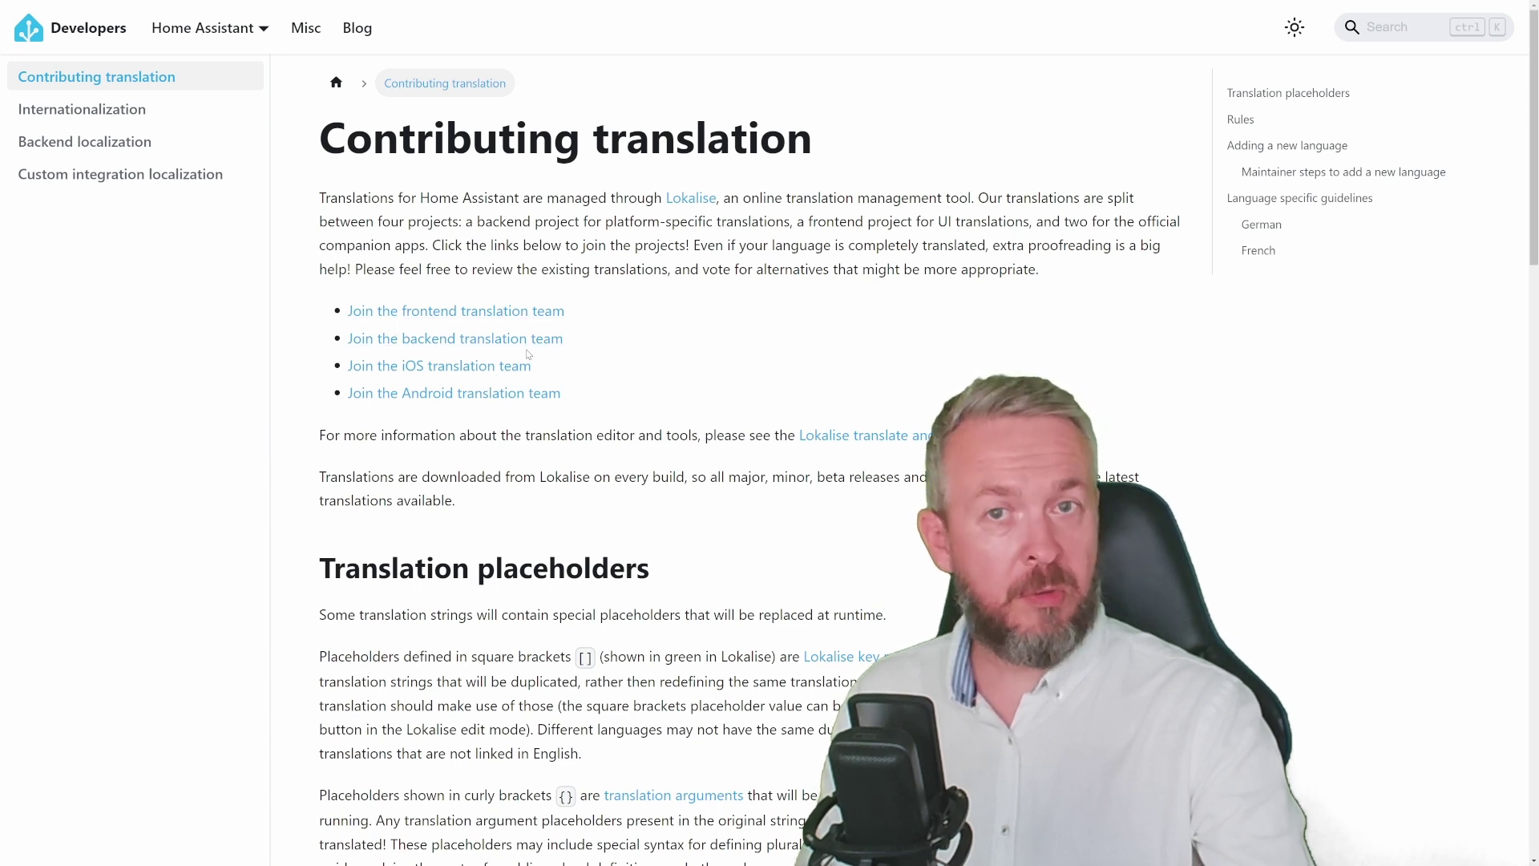
left_click(505, 312)
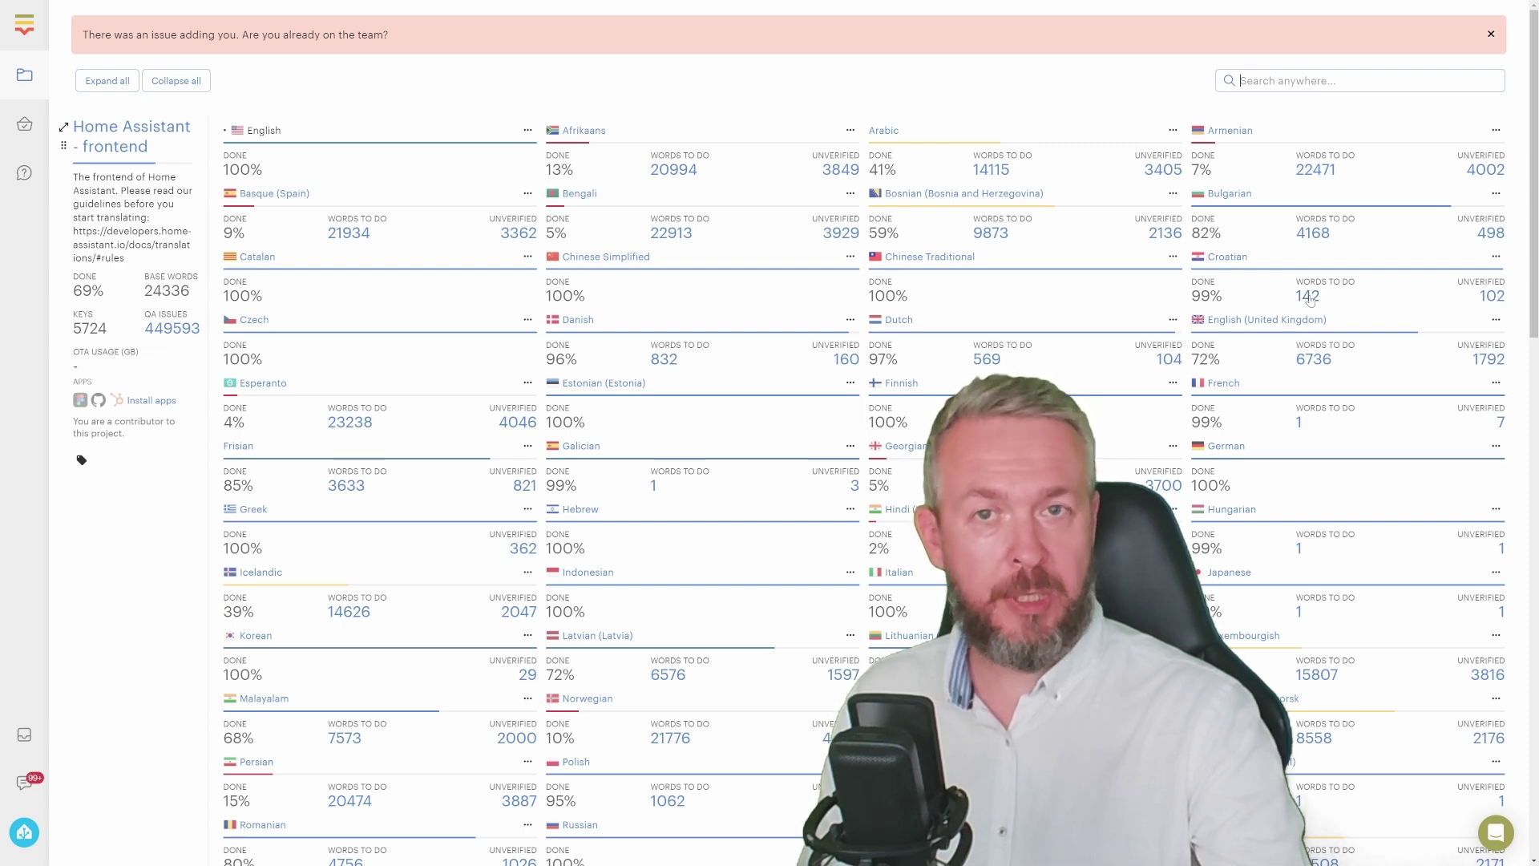
Open the frontend project's 142 Croatian words still to translate.
left_click(1308, 296)
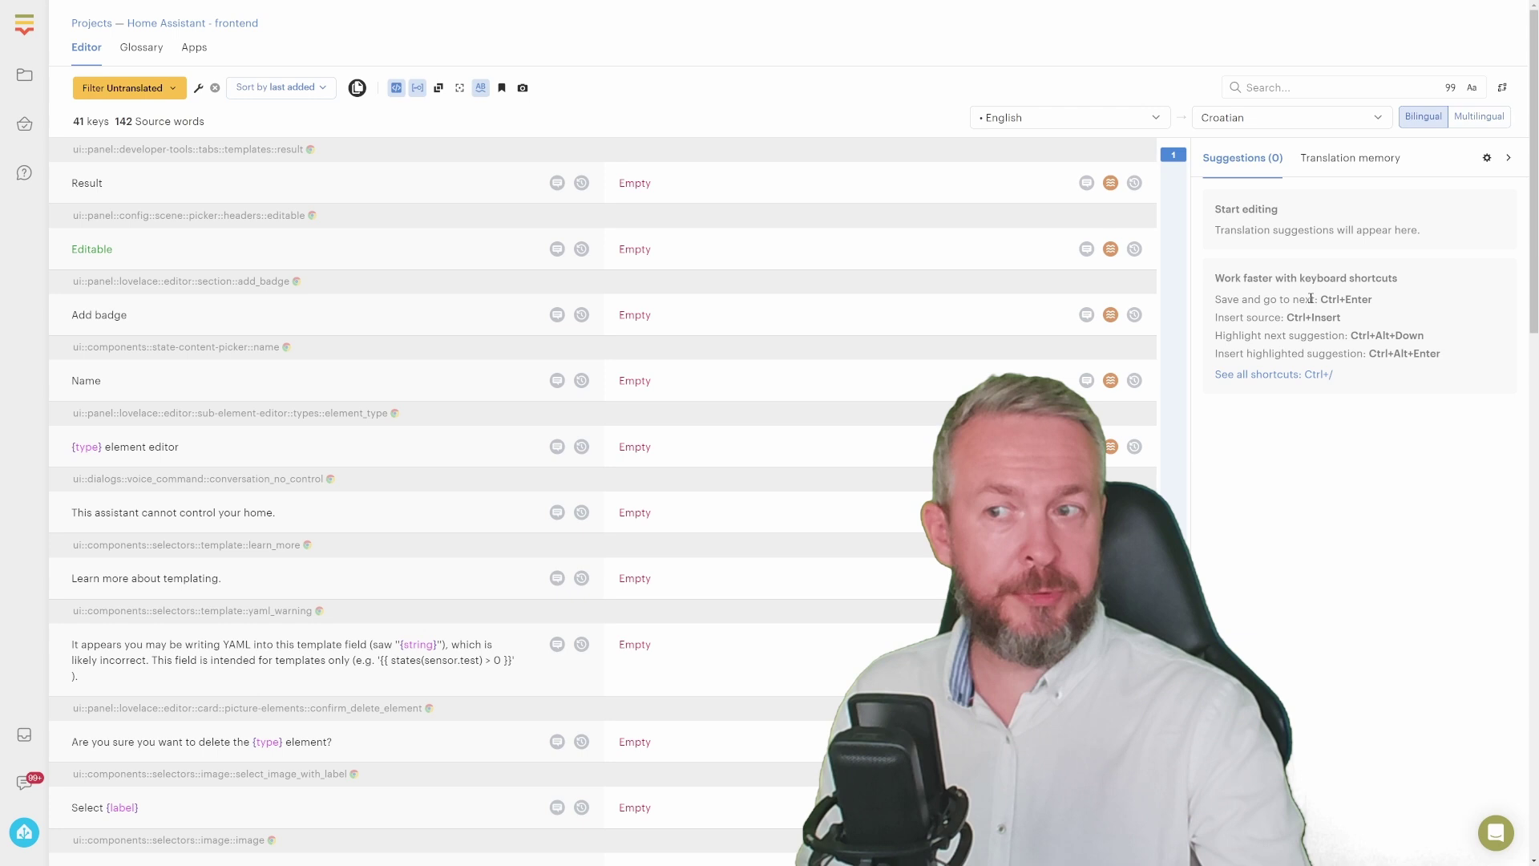
Translate Result into Croatian as 'Rezultat' and save it.
left_click(637, 195)
type("Rezultat")
key("Return")
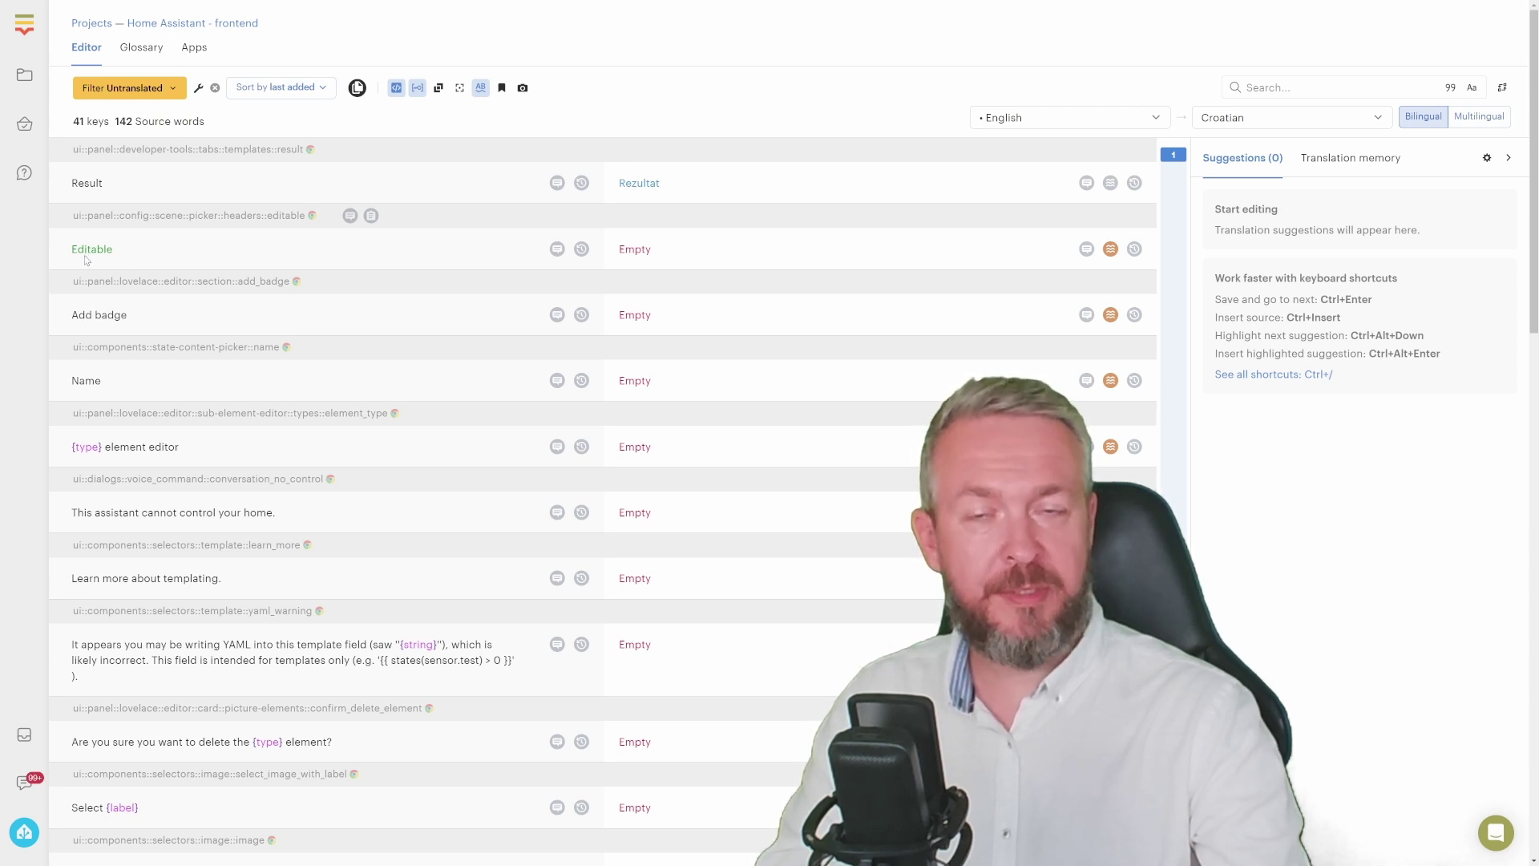
Fill Editable with its linked source key, giving 'Može se uređivati', and save.
left_click(669, 249)
left_click(736, 279)
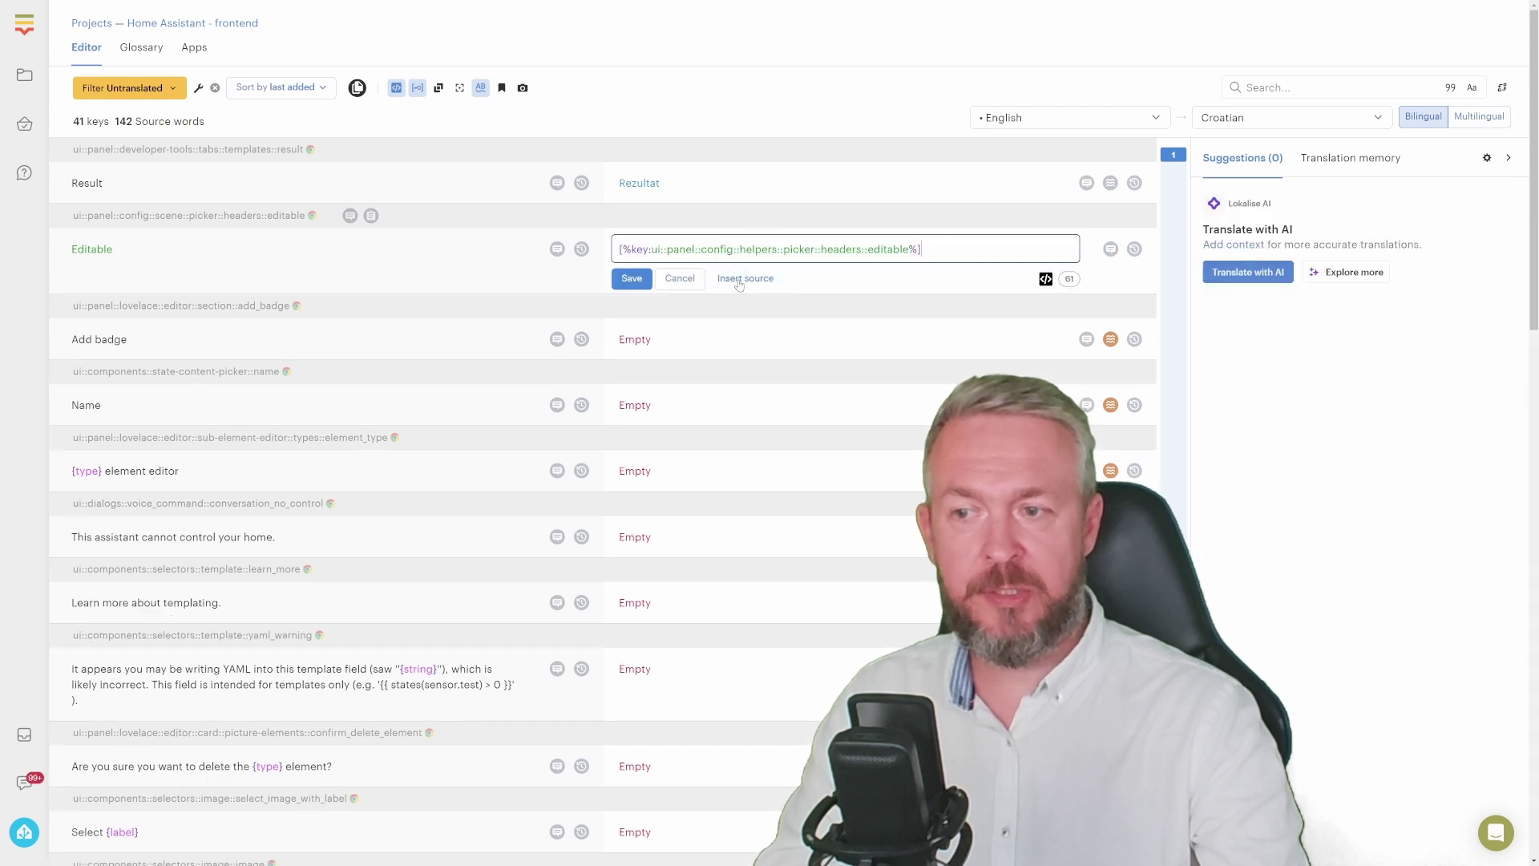
left_click(632, 279)
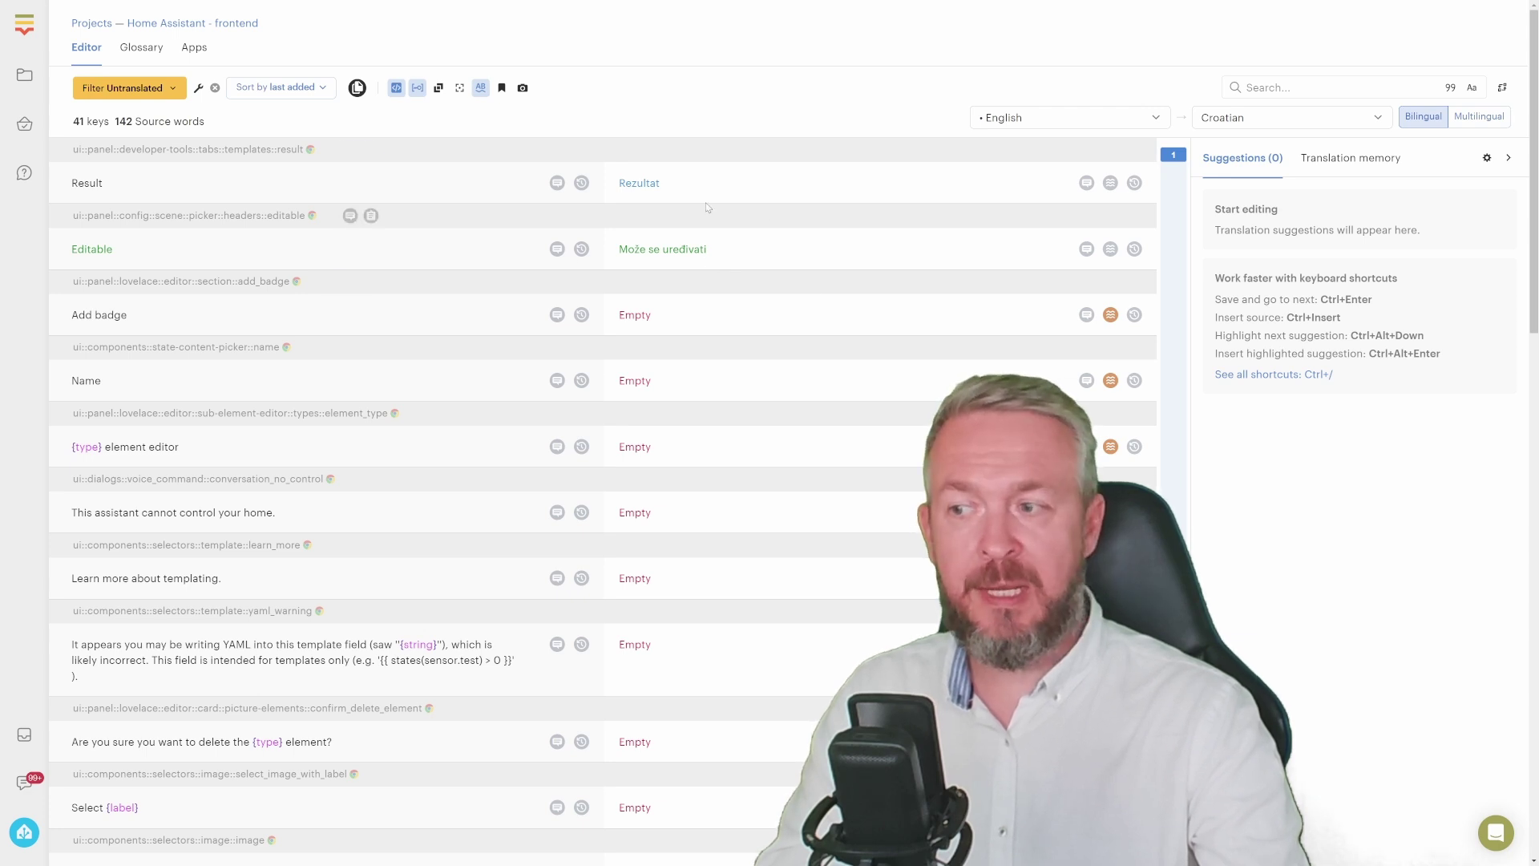
Translate Add badge as 'Dodajte značku' and save it.
left_click(680, 315)
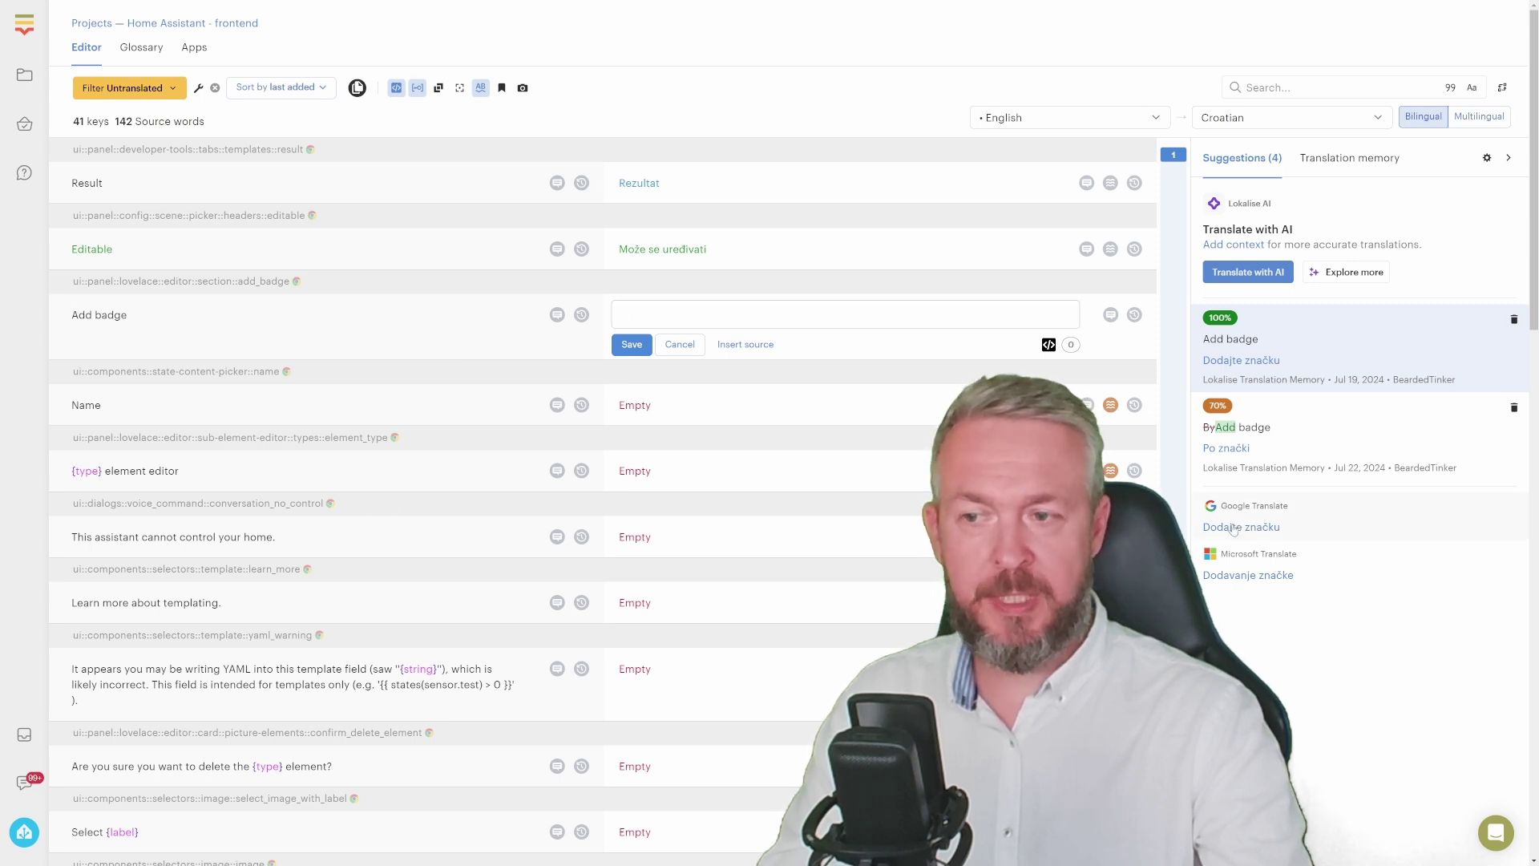
type("Dodajte značku")
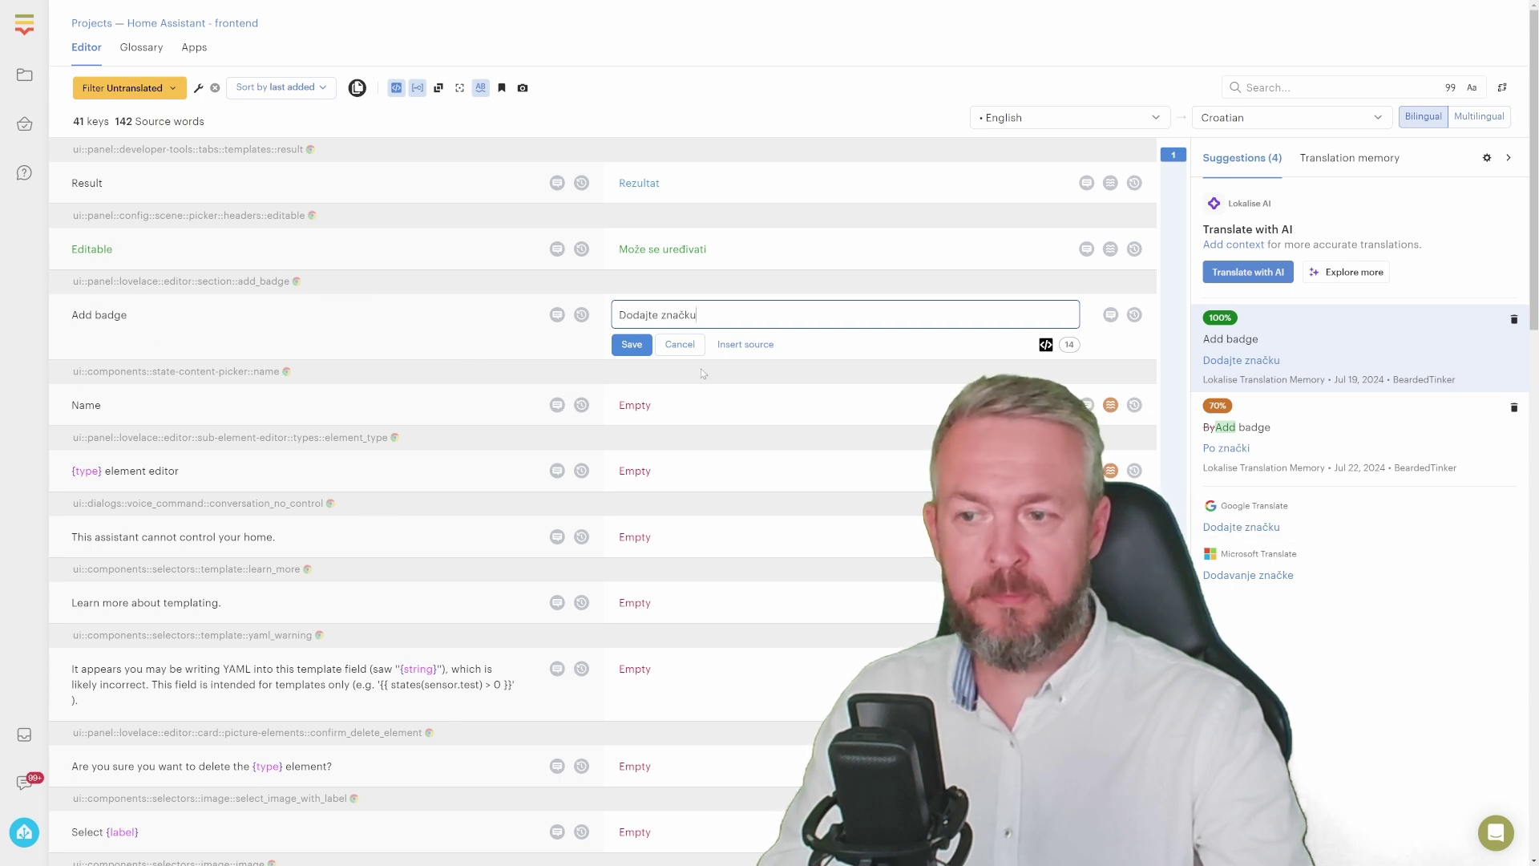
left_click(632, 345)
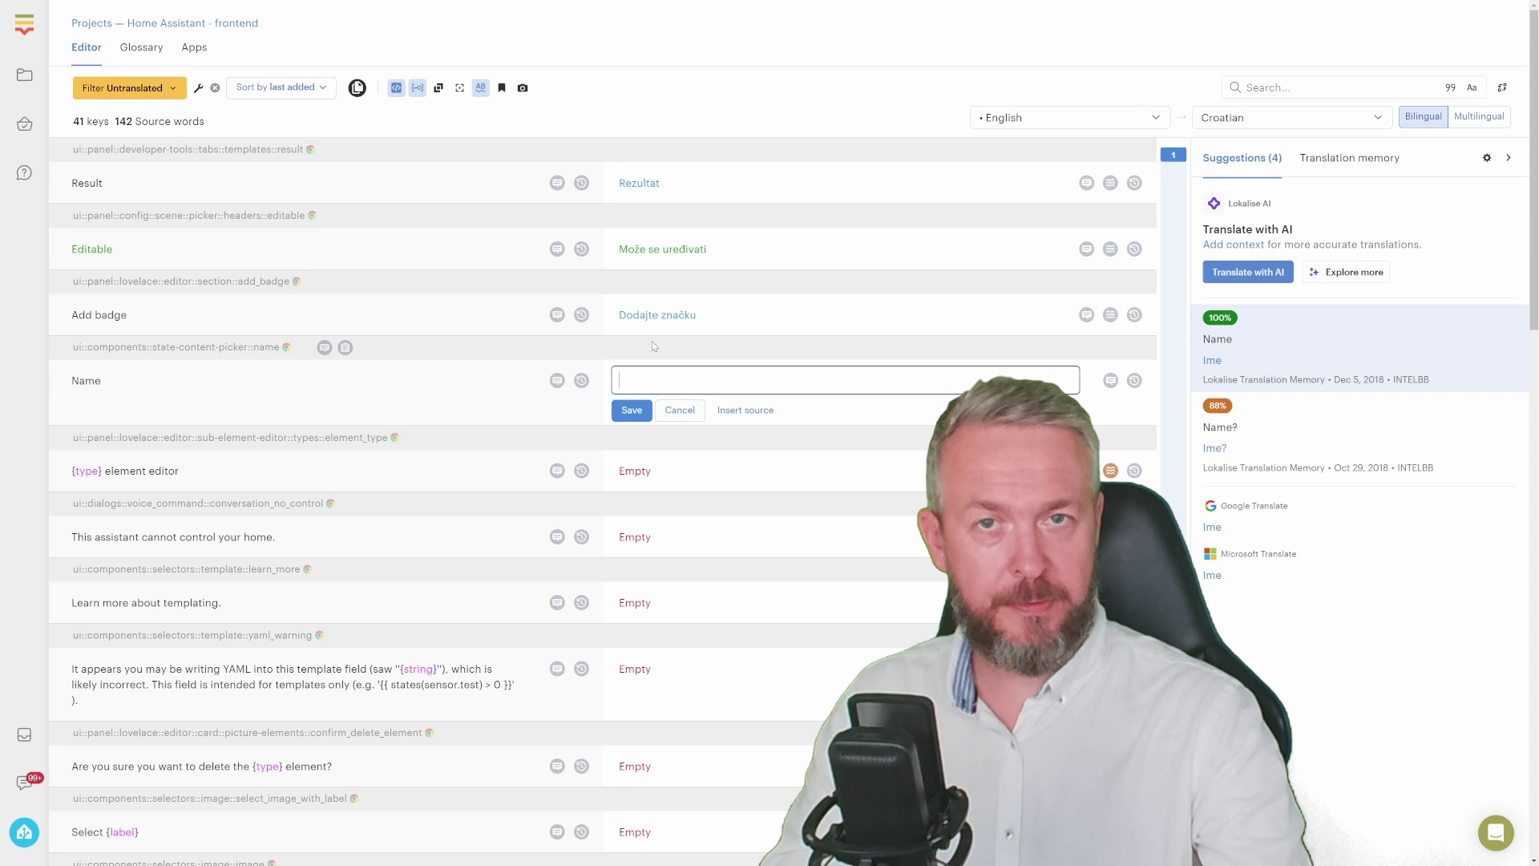
Save the suggested translation 'Ime' for Name.
key("ctrl+alt+Return")
scroll(529, 401, "down", 3)
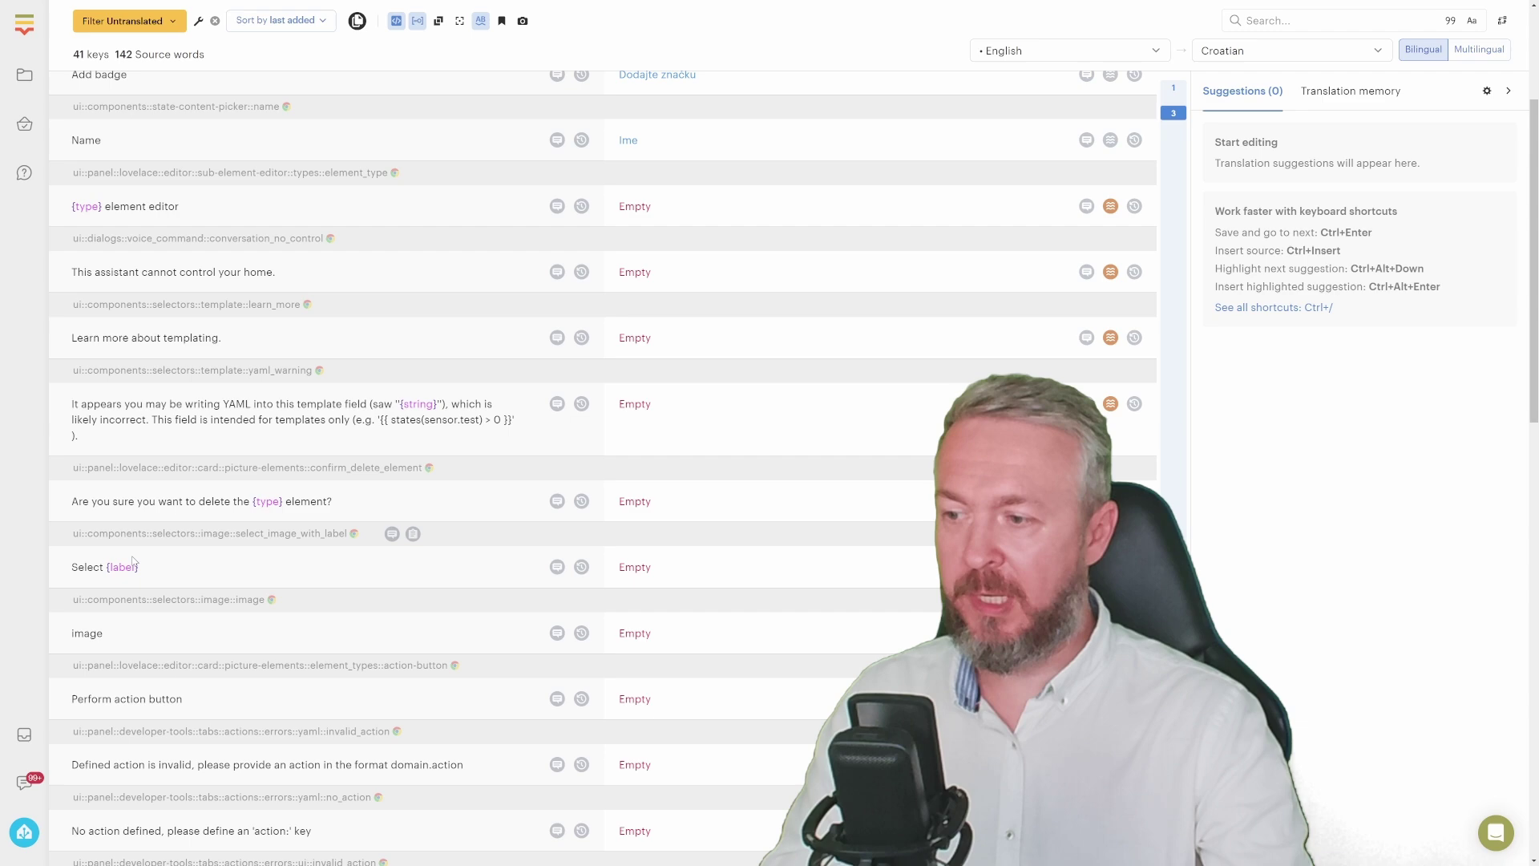
scroll(161, 529, "down", 8)
scroll(251, 511, "down", 4)
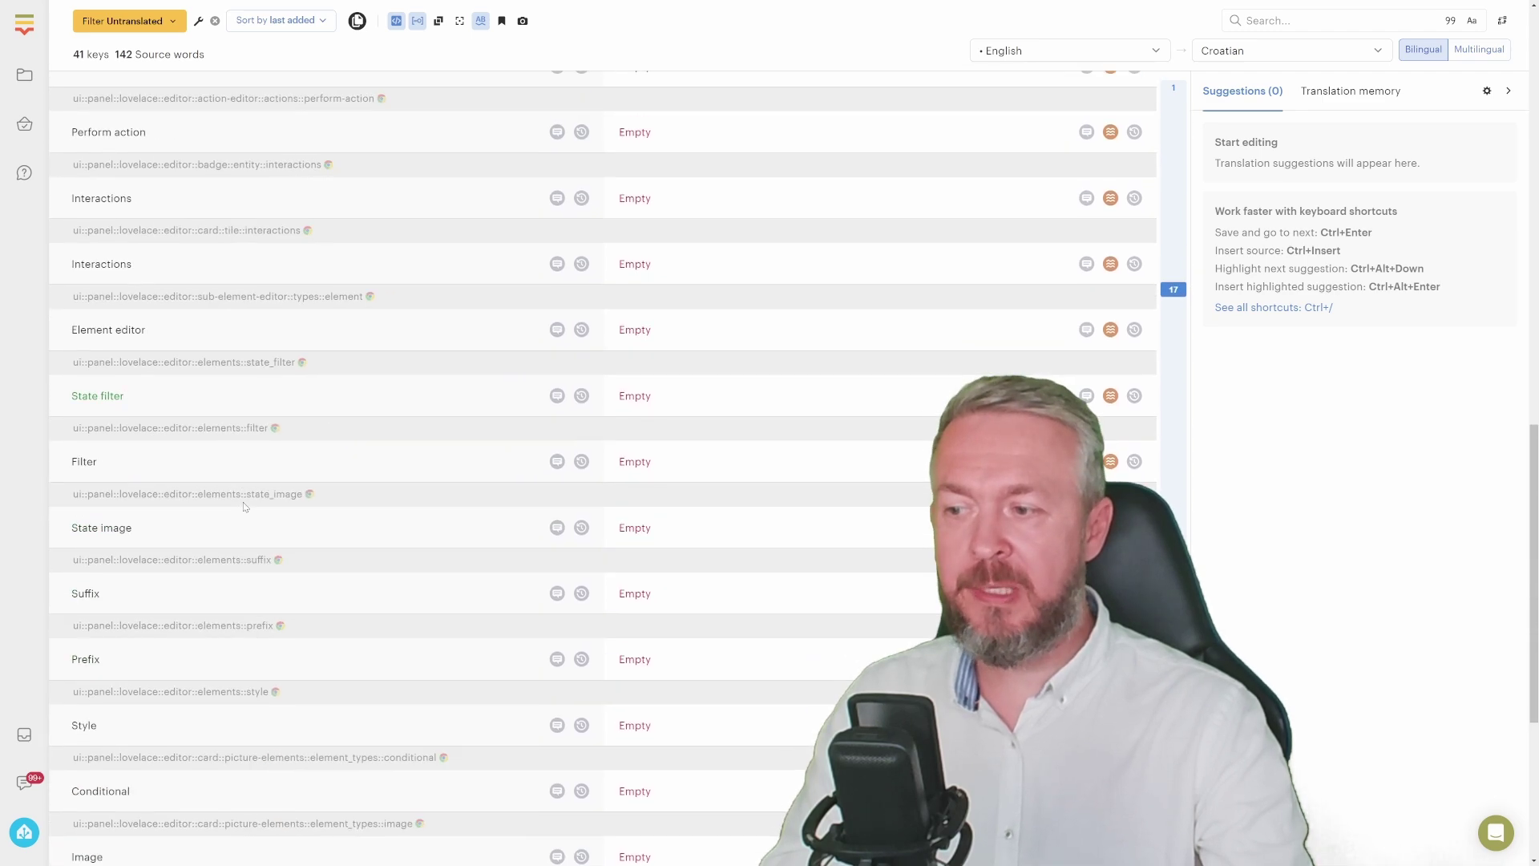
scroll(186, 467, "up", 11)
scroll(185, 468, "up", 2)
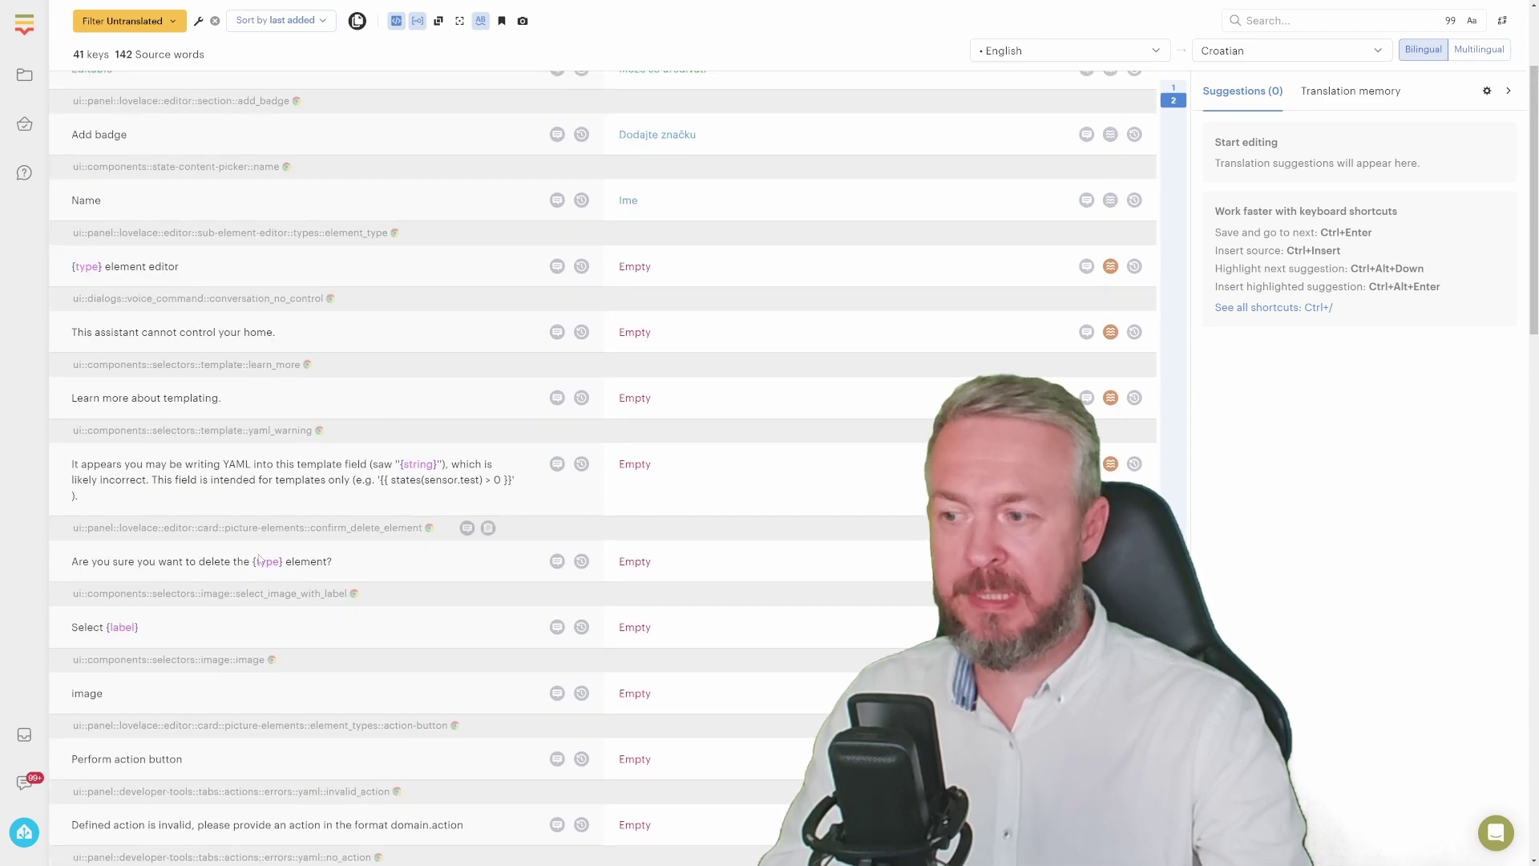
scroll(222, 301, "down", 4)
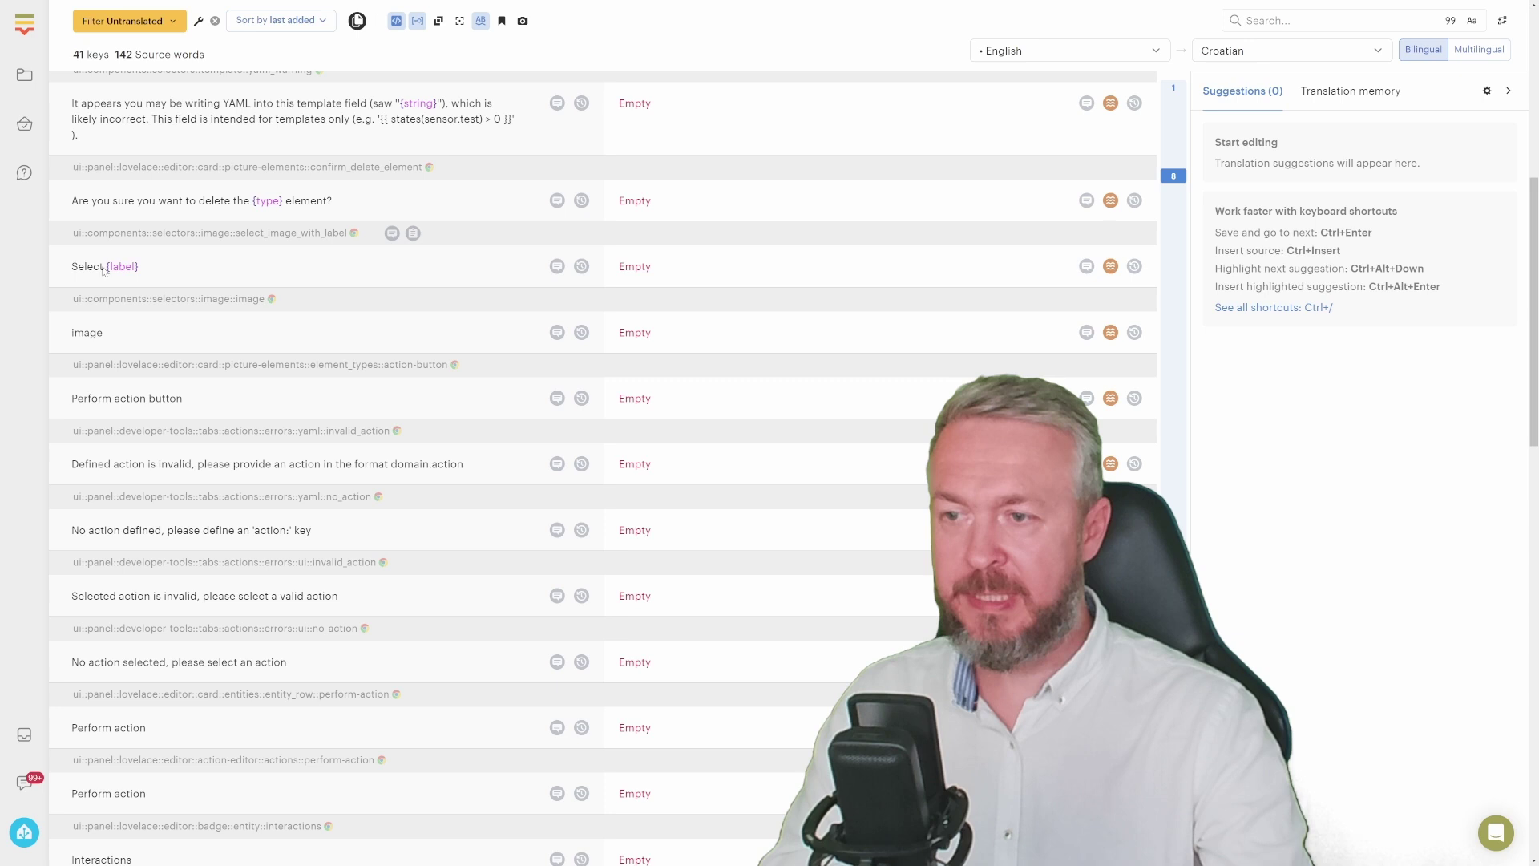
Translate Select {label} as 'Odaberte {label}' by editing the inserted source text.
left_click(740, 267)
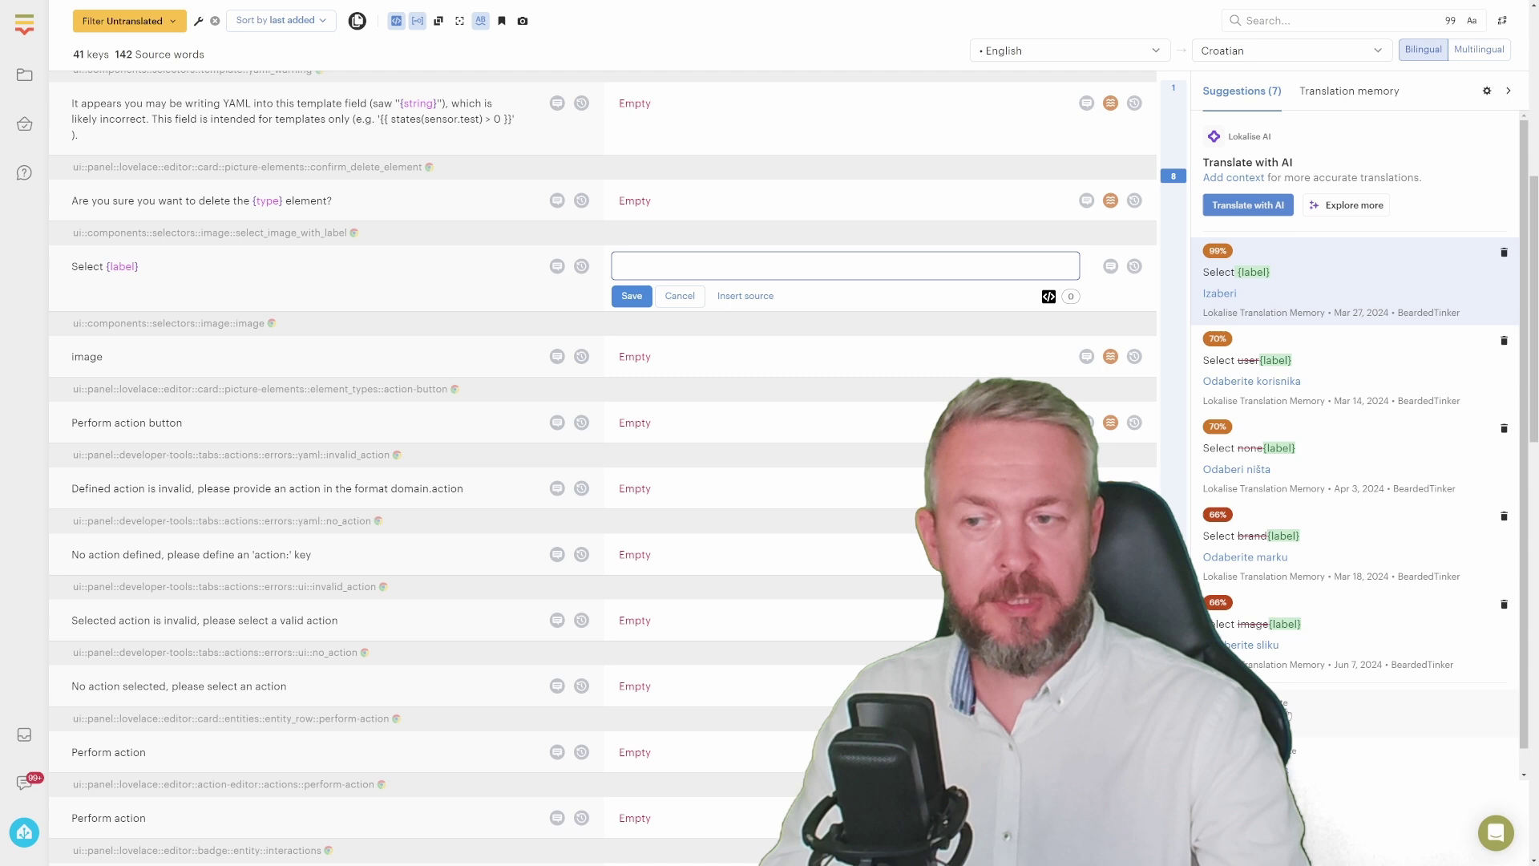
left_click(745, 295)
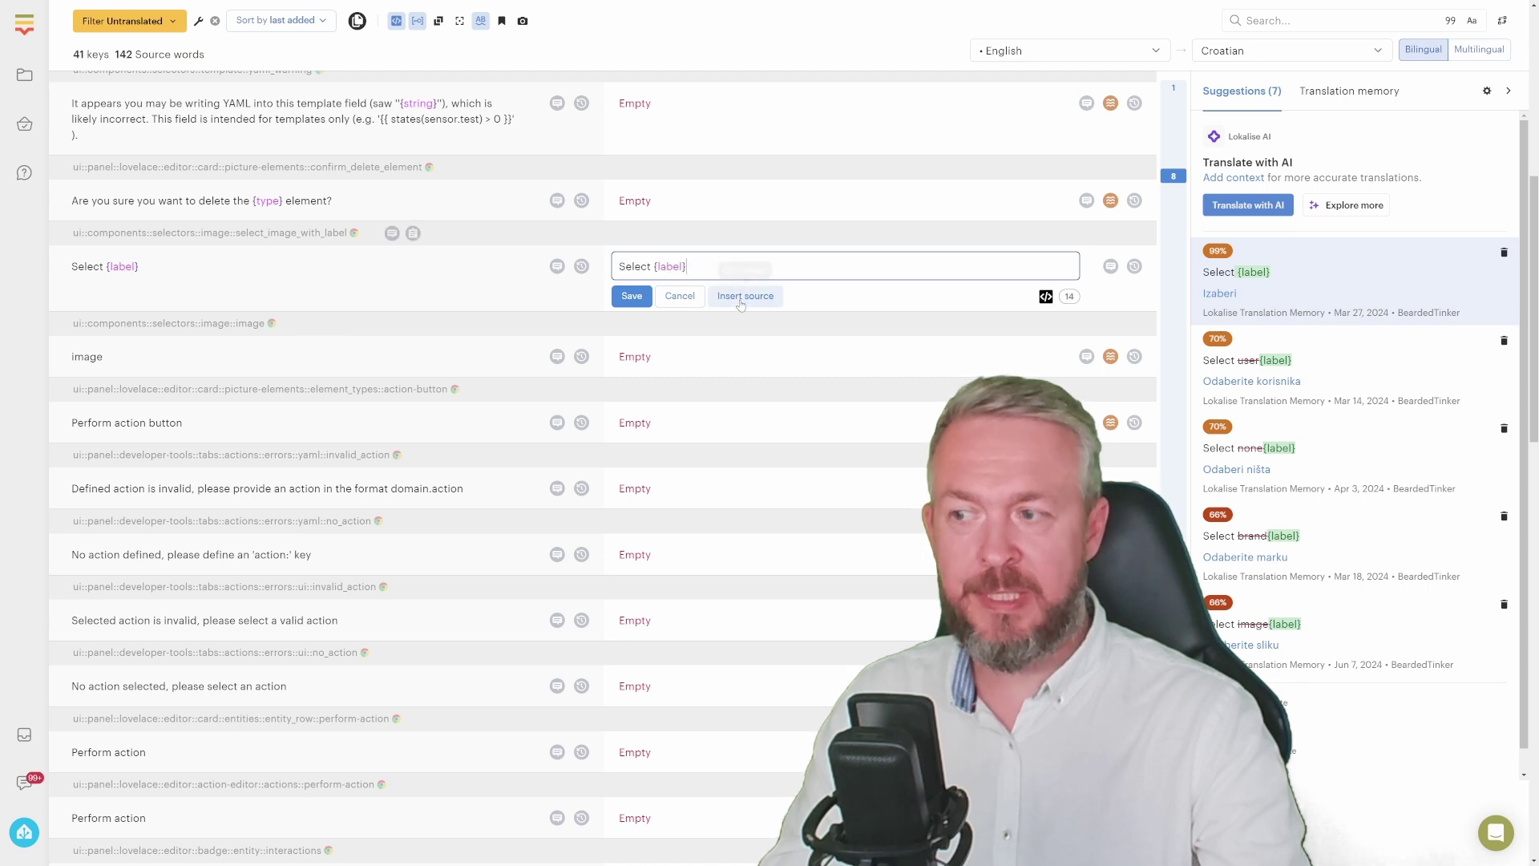
double_click(633, 268)
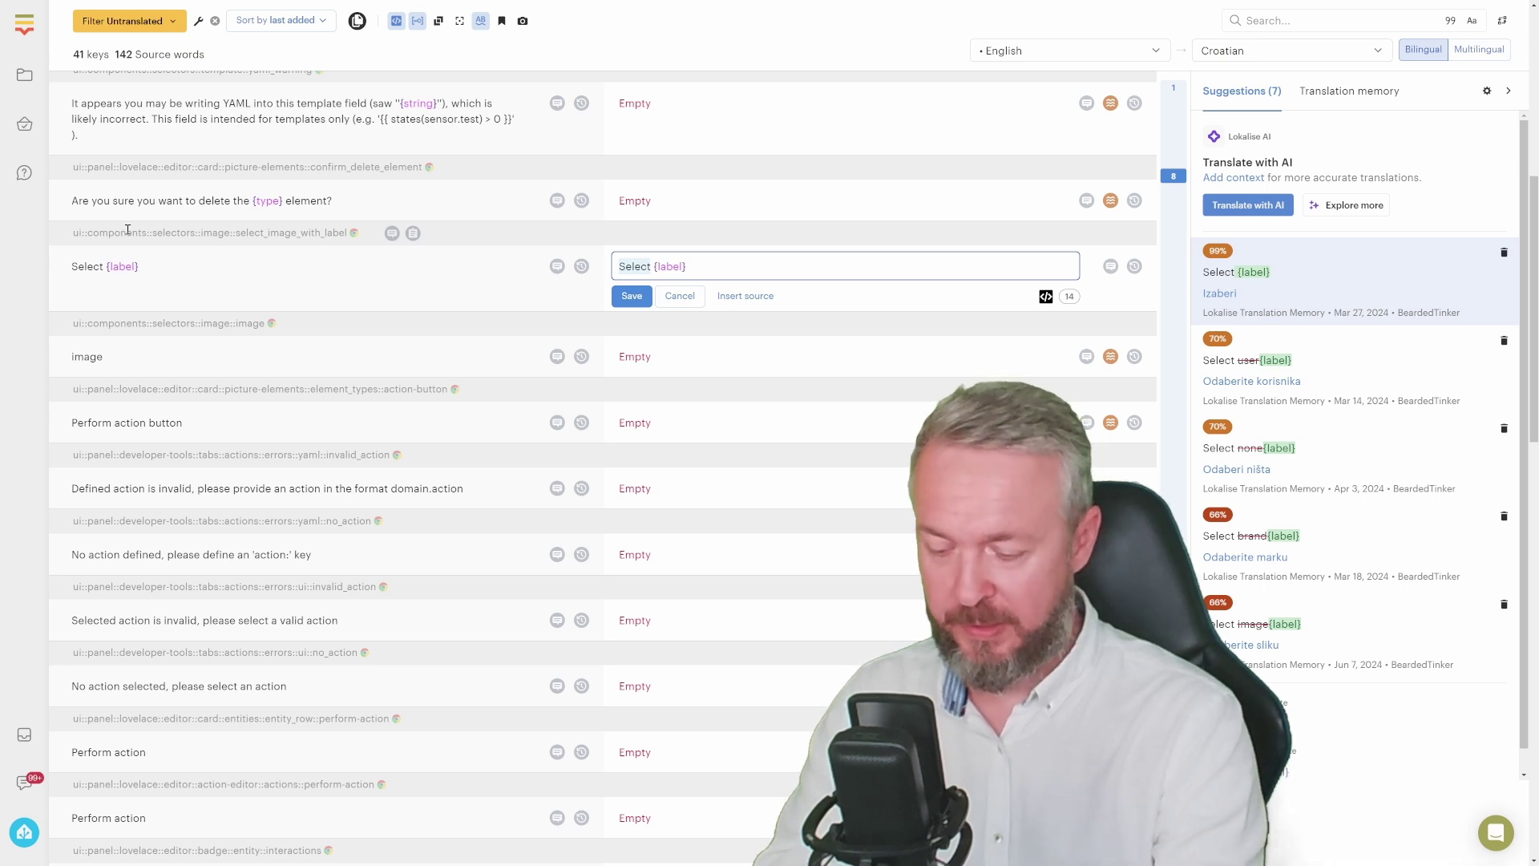
type("Odaberte")
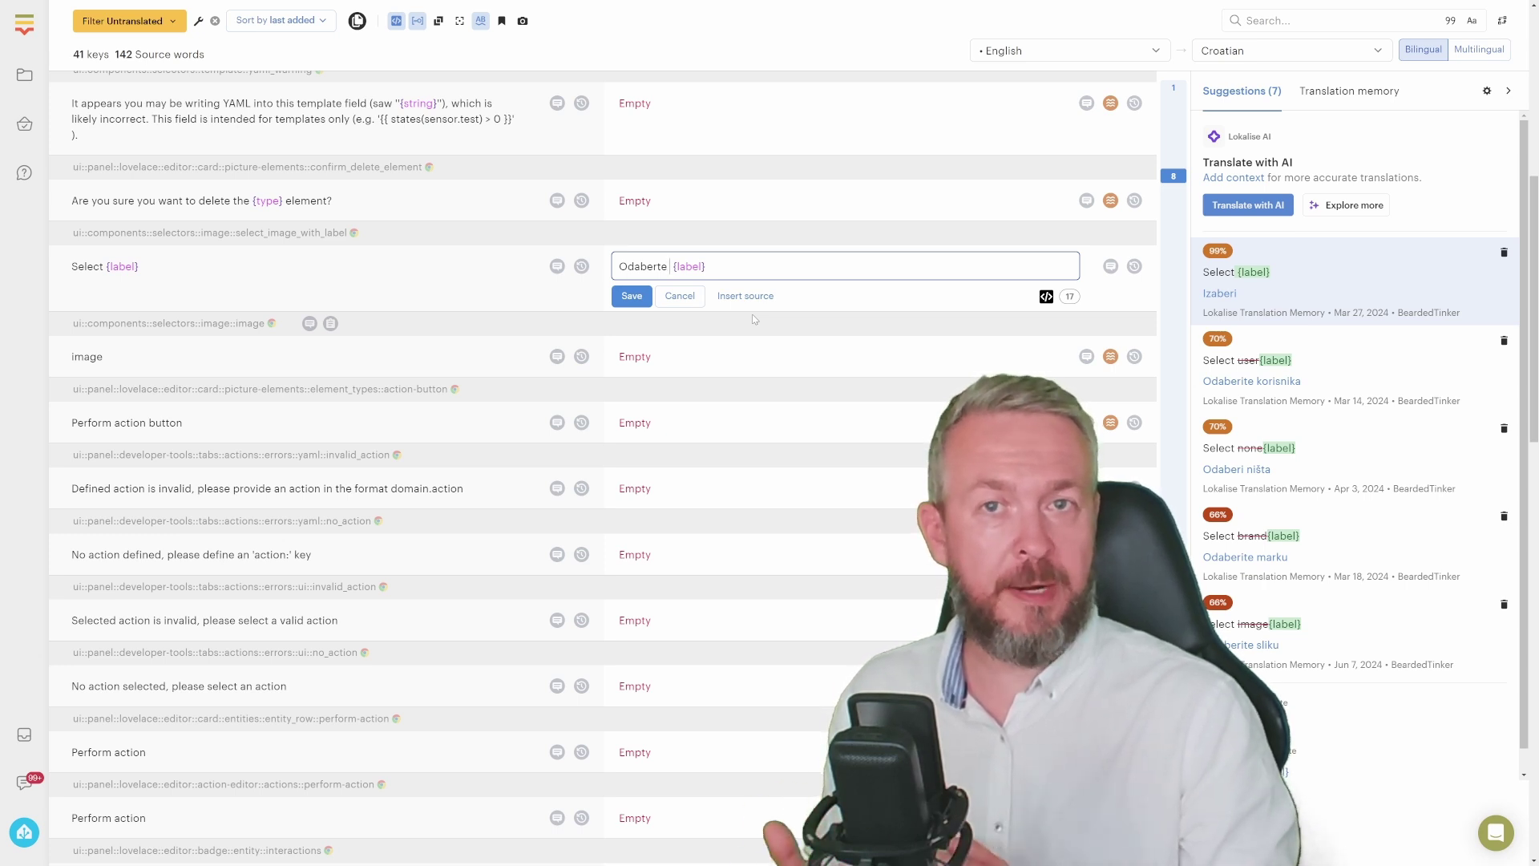
left_click(631, 296)
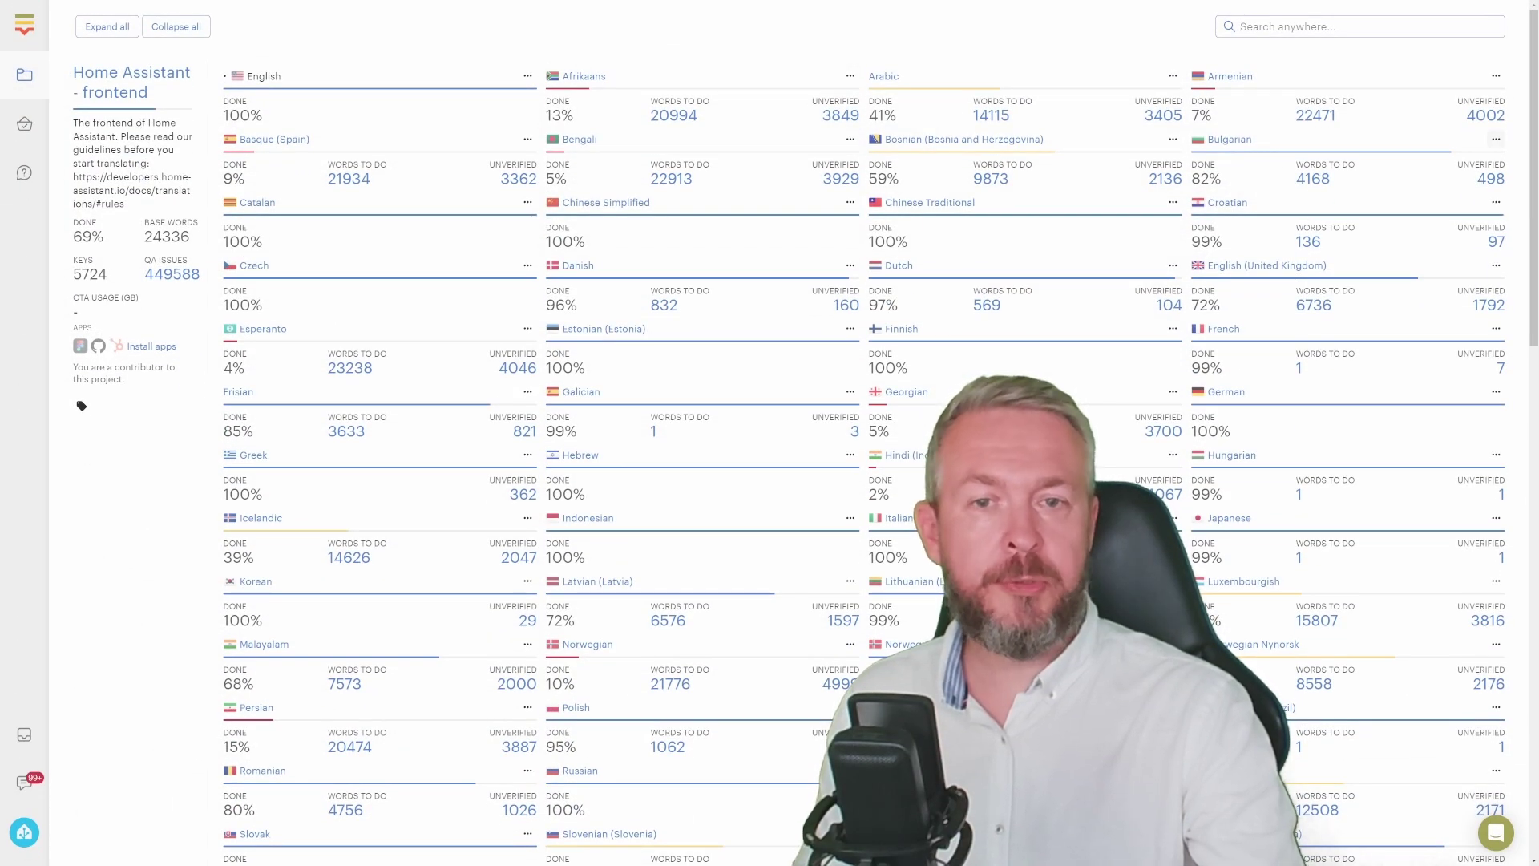
Open Home Assistant - Core's Croatian editor, showing 25953 untranslated keys.
left_click_drag(1531, 132, 1531, 525)
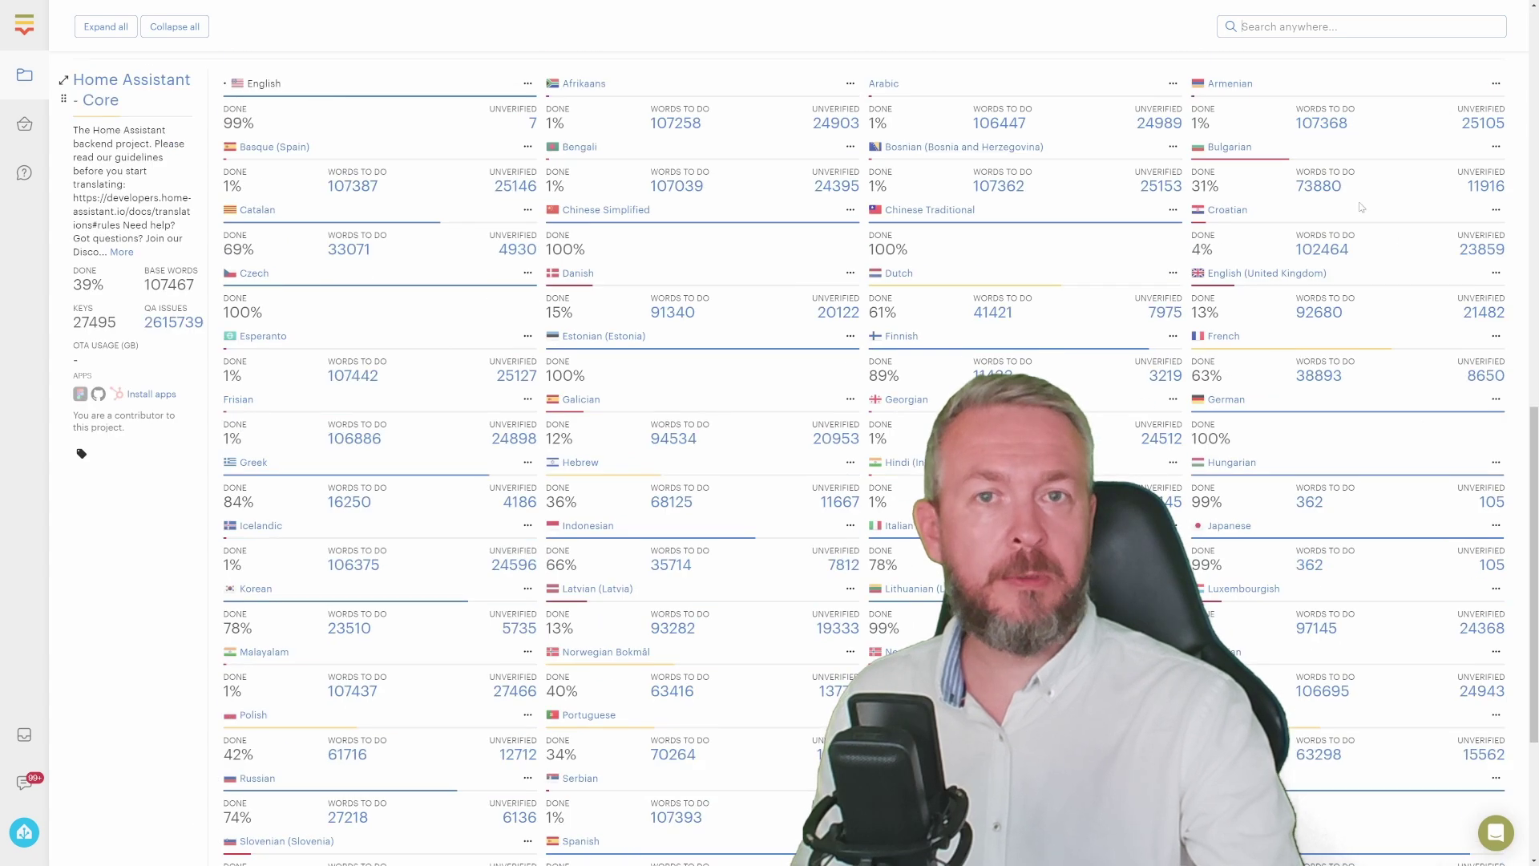
left_click(1322, 250)
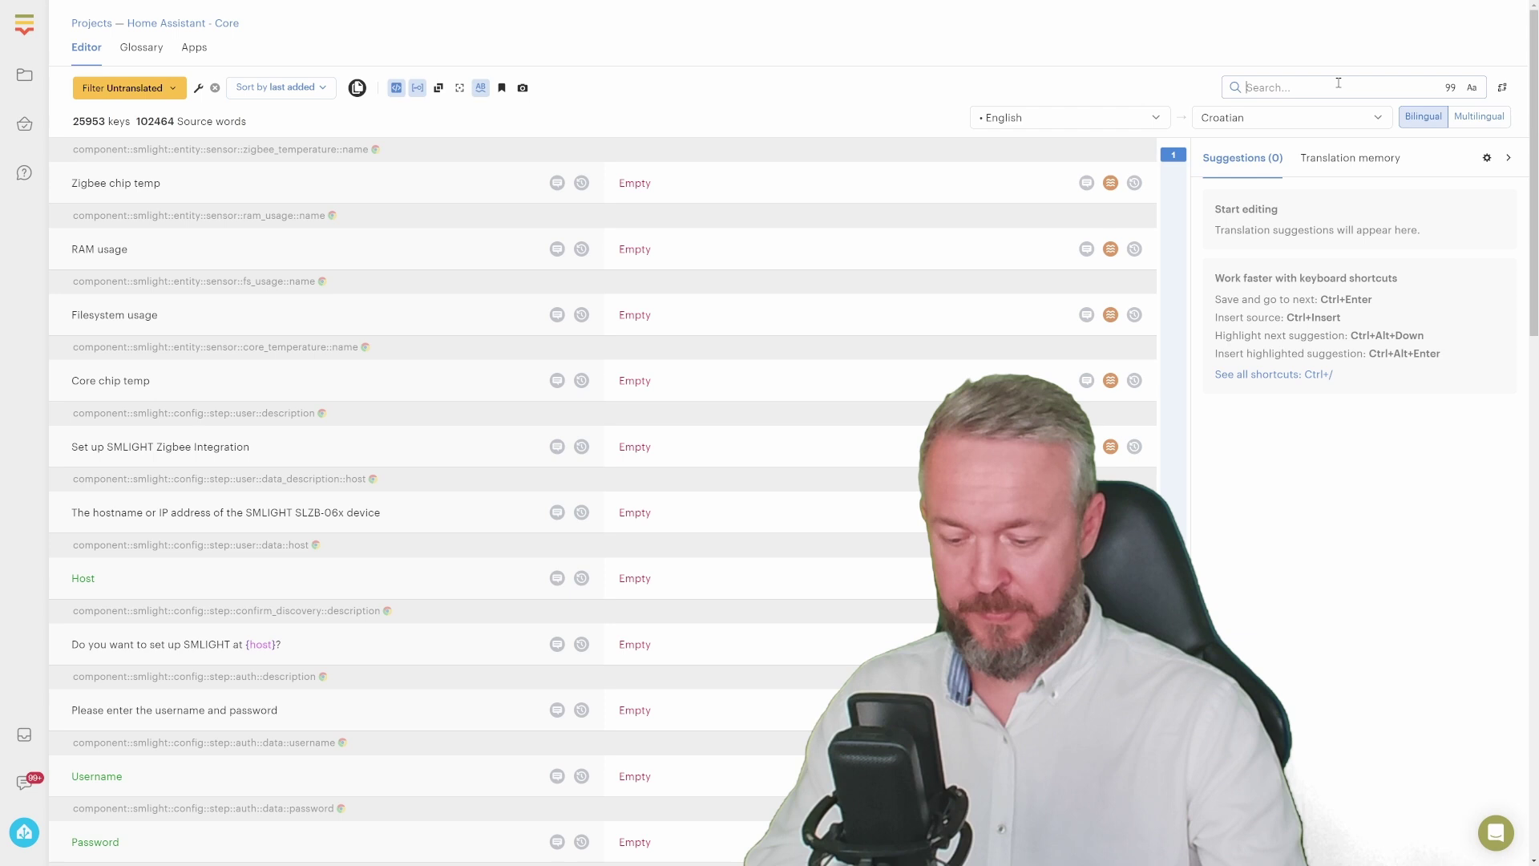
Filter the Croatian Core strings by ':reolink', then change the search to ':light'.
type(":reo")
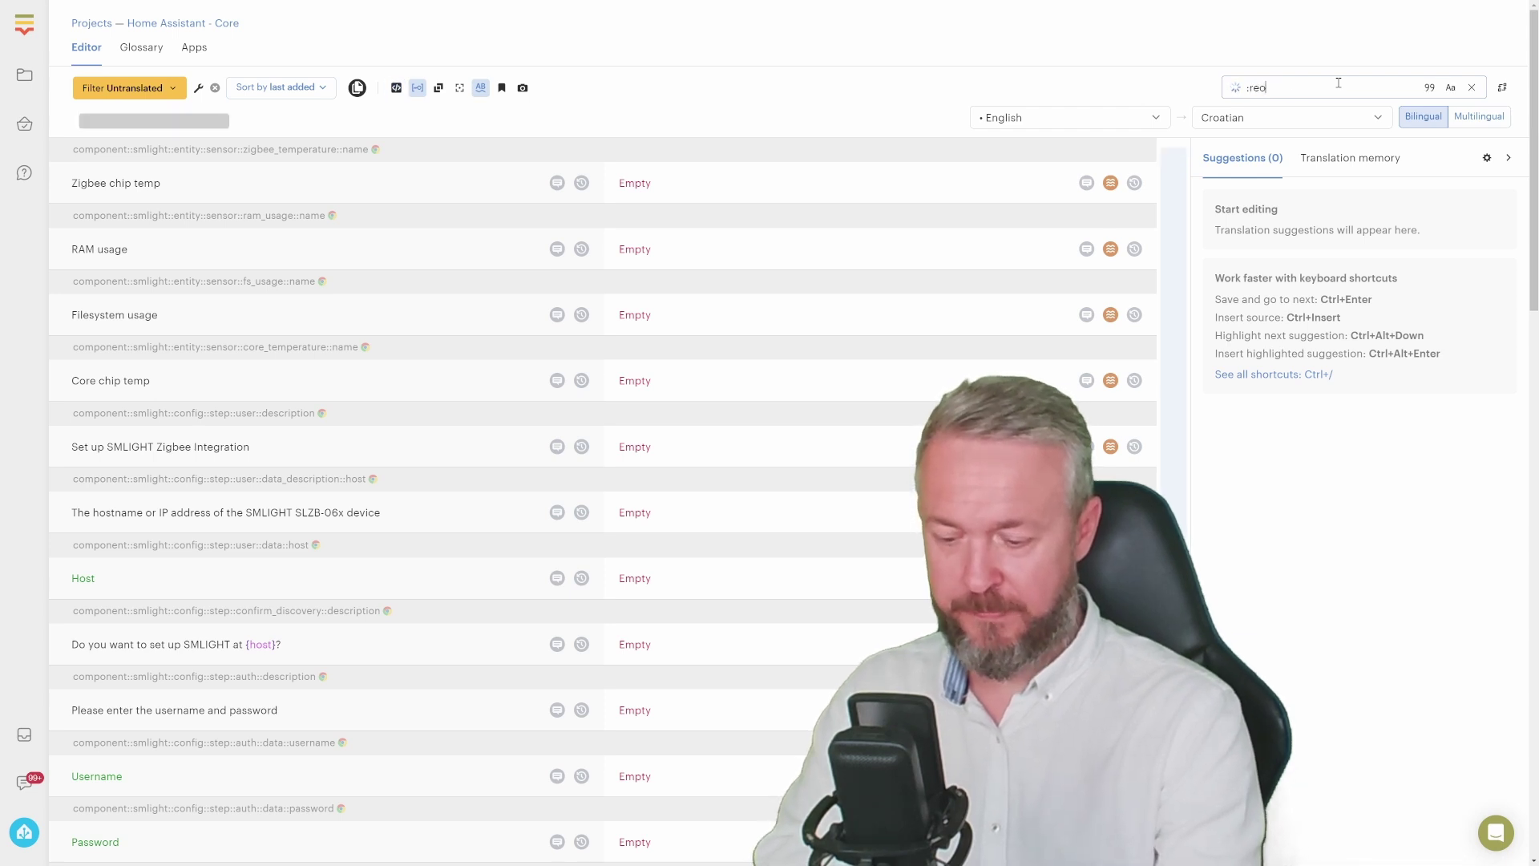
type("link")
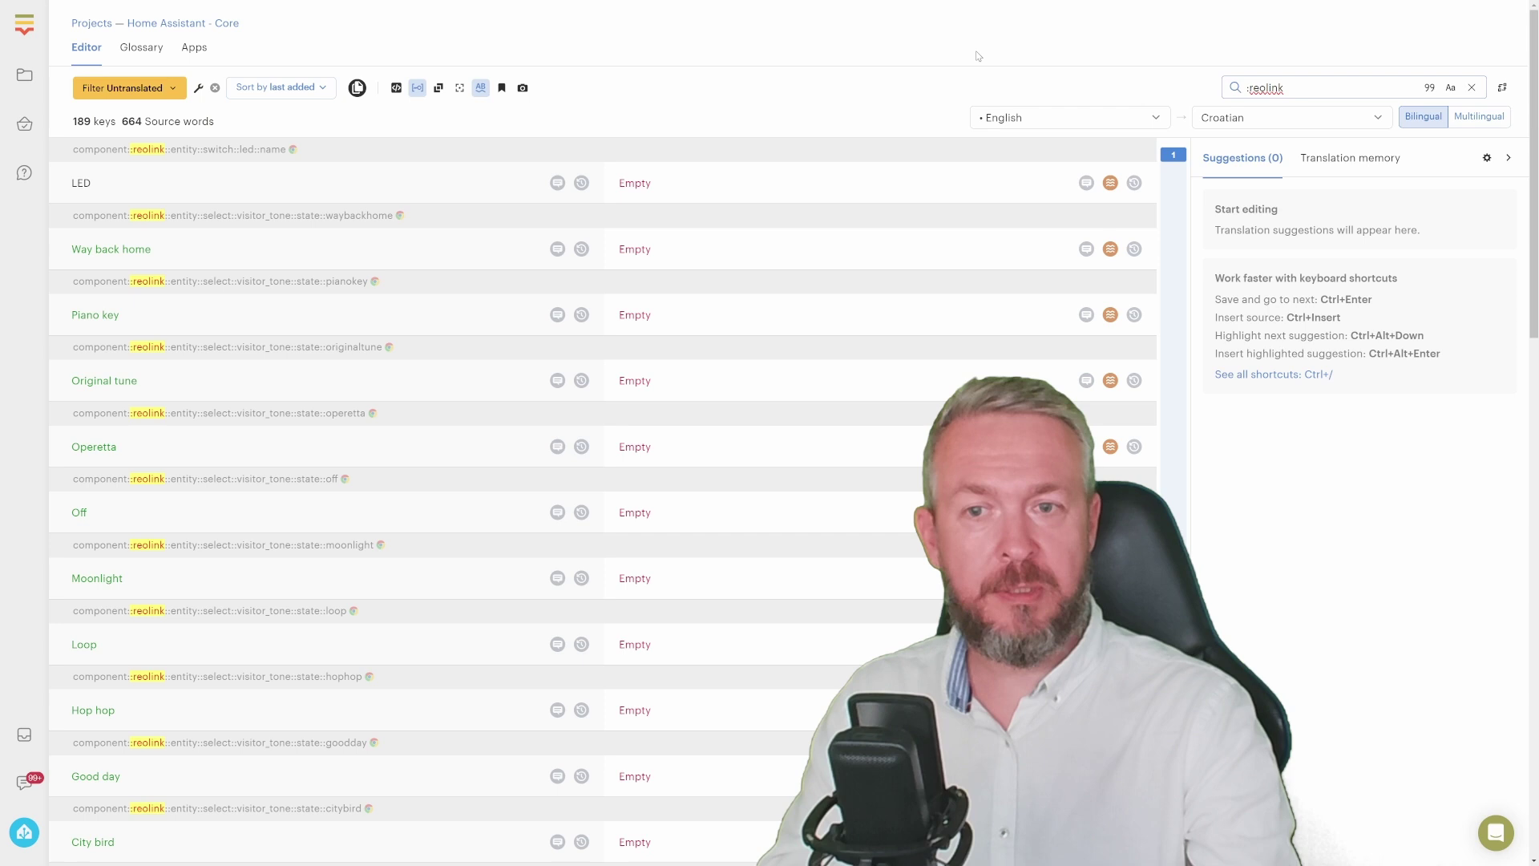
double_click(1251, 87)
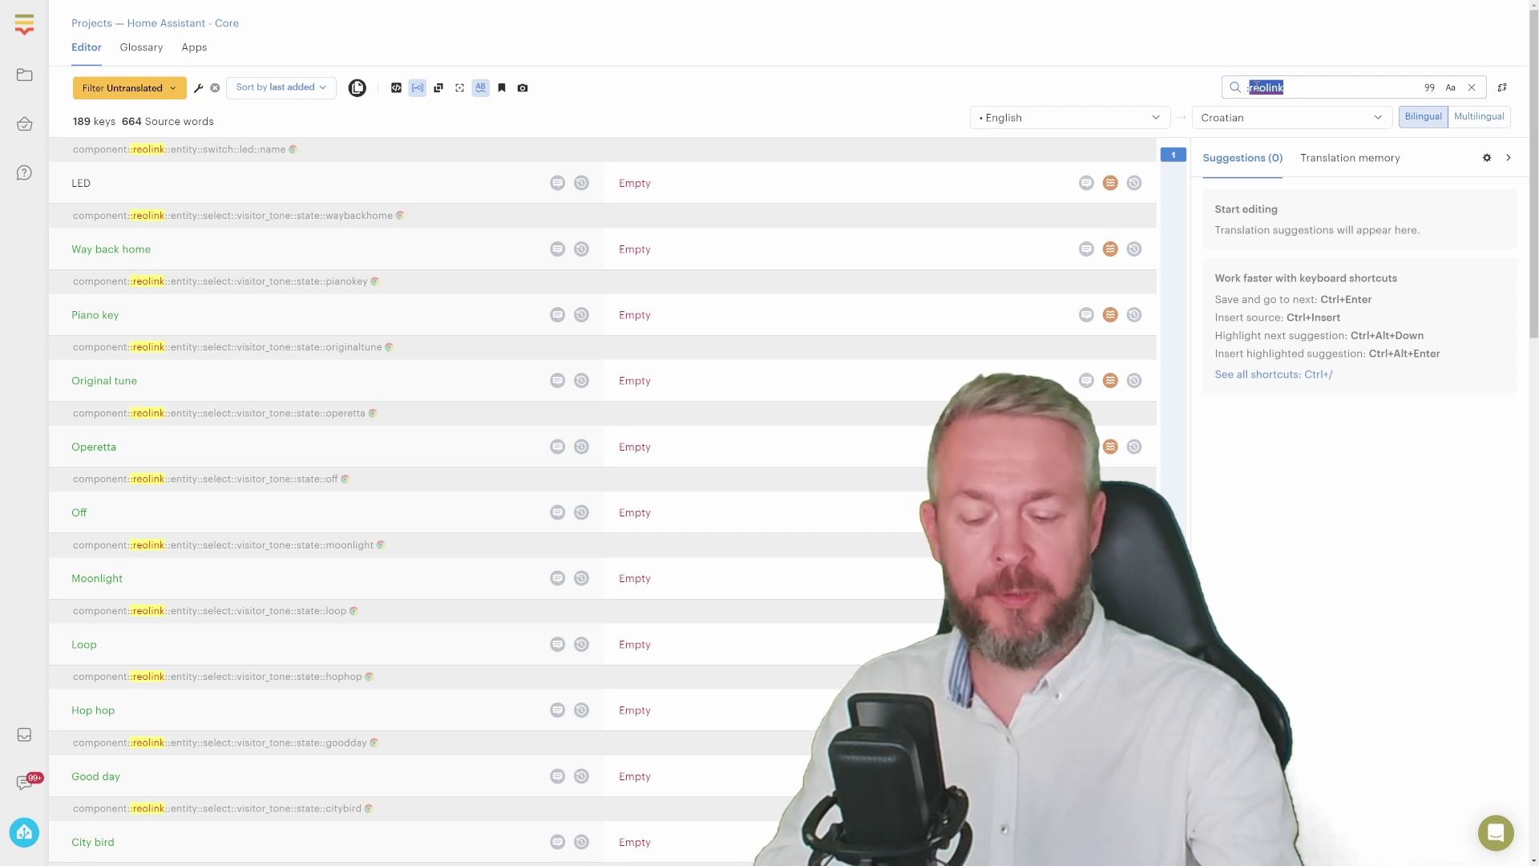
type("light")
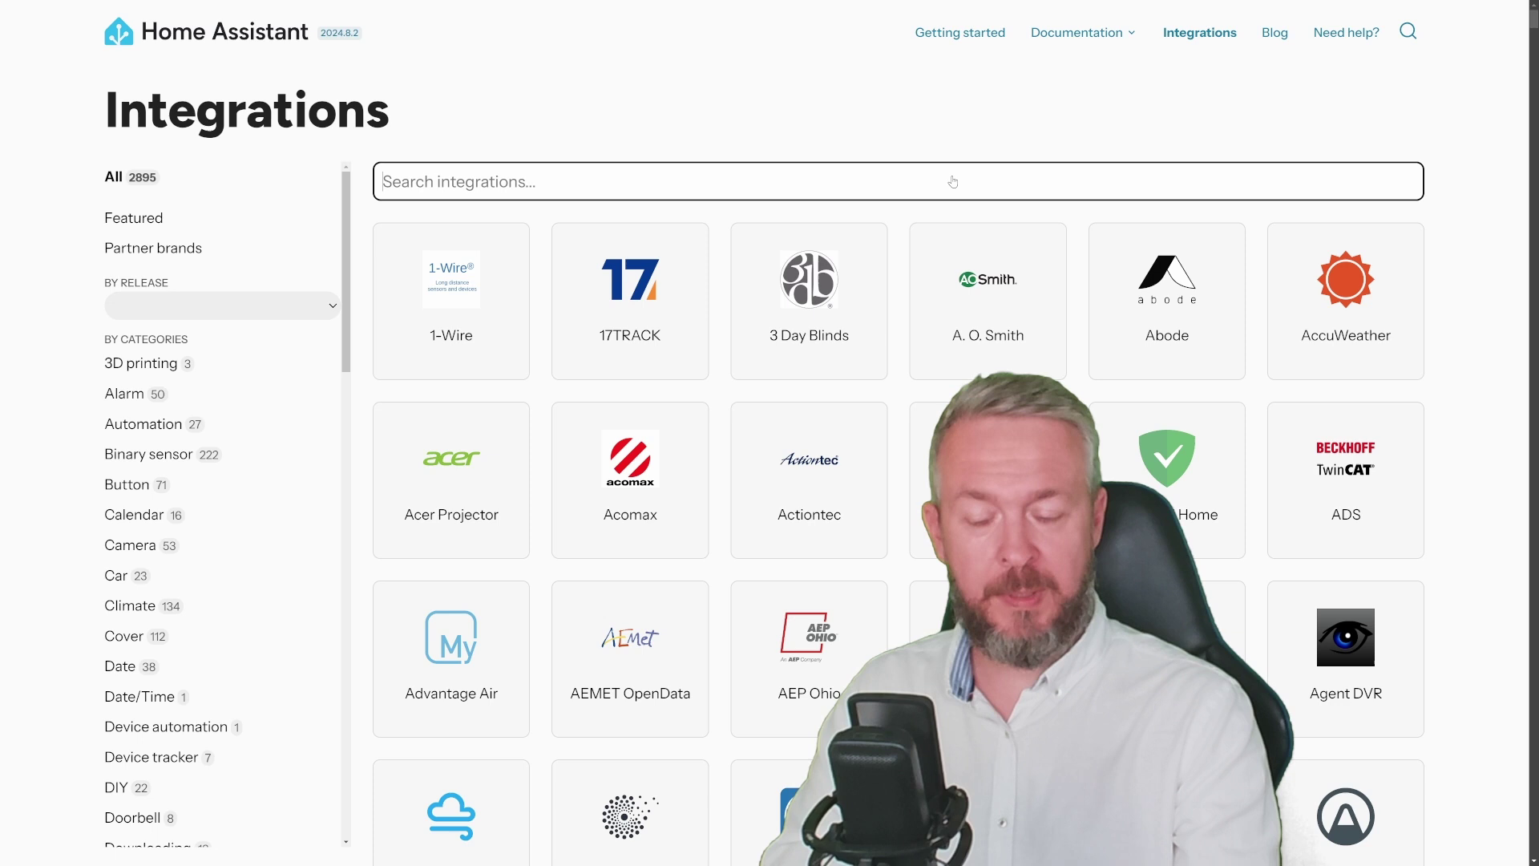
Search integrations for 'switchbot' and open the SwitchBot Bluetooth documentation page.
type("switchbot")
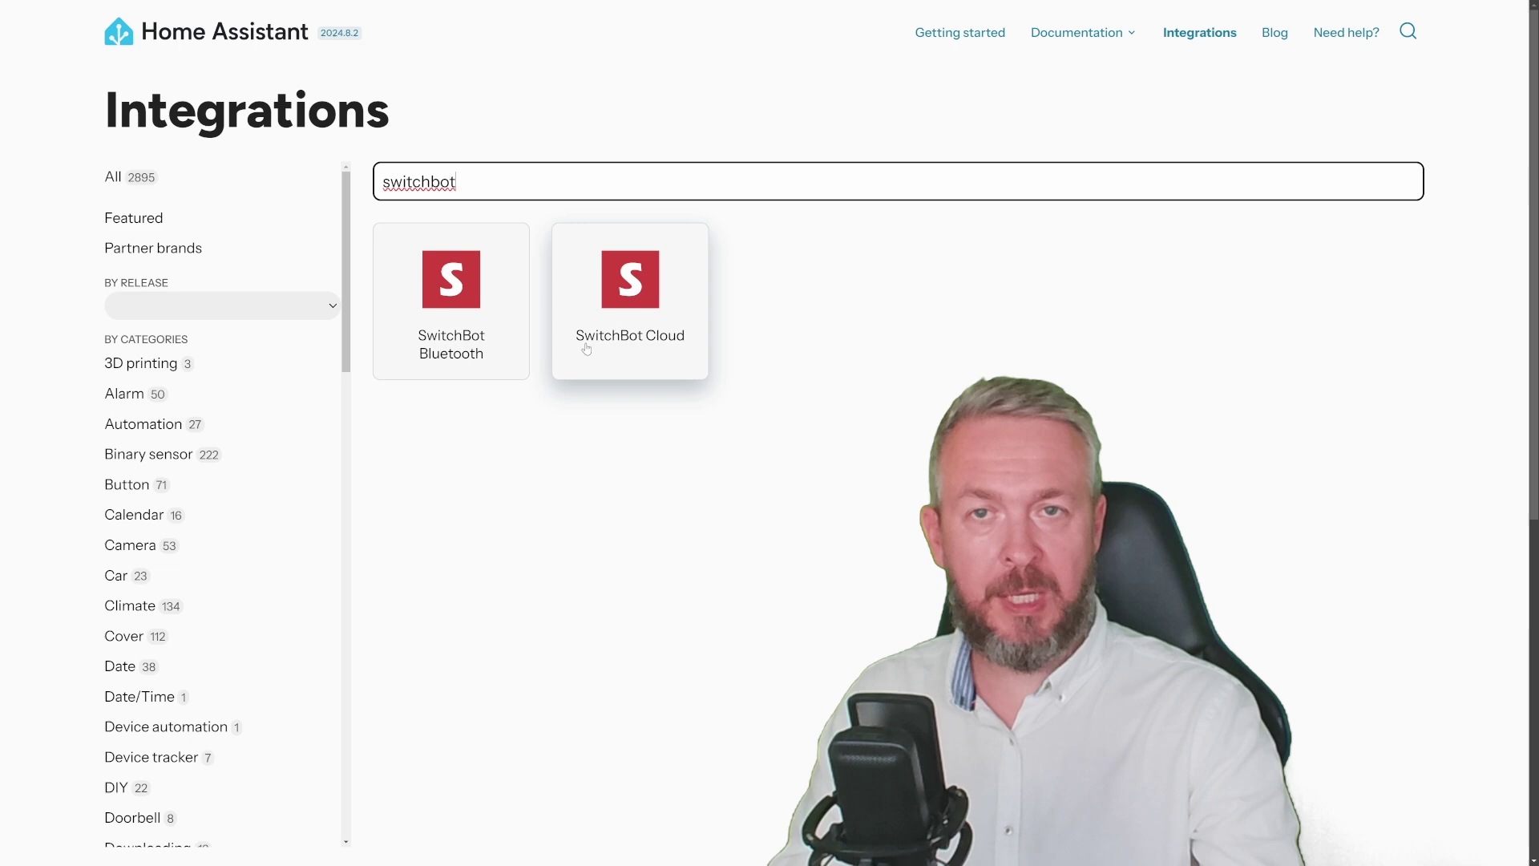
left_click(457, 311)
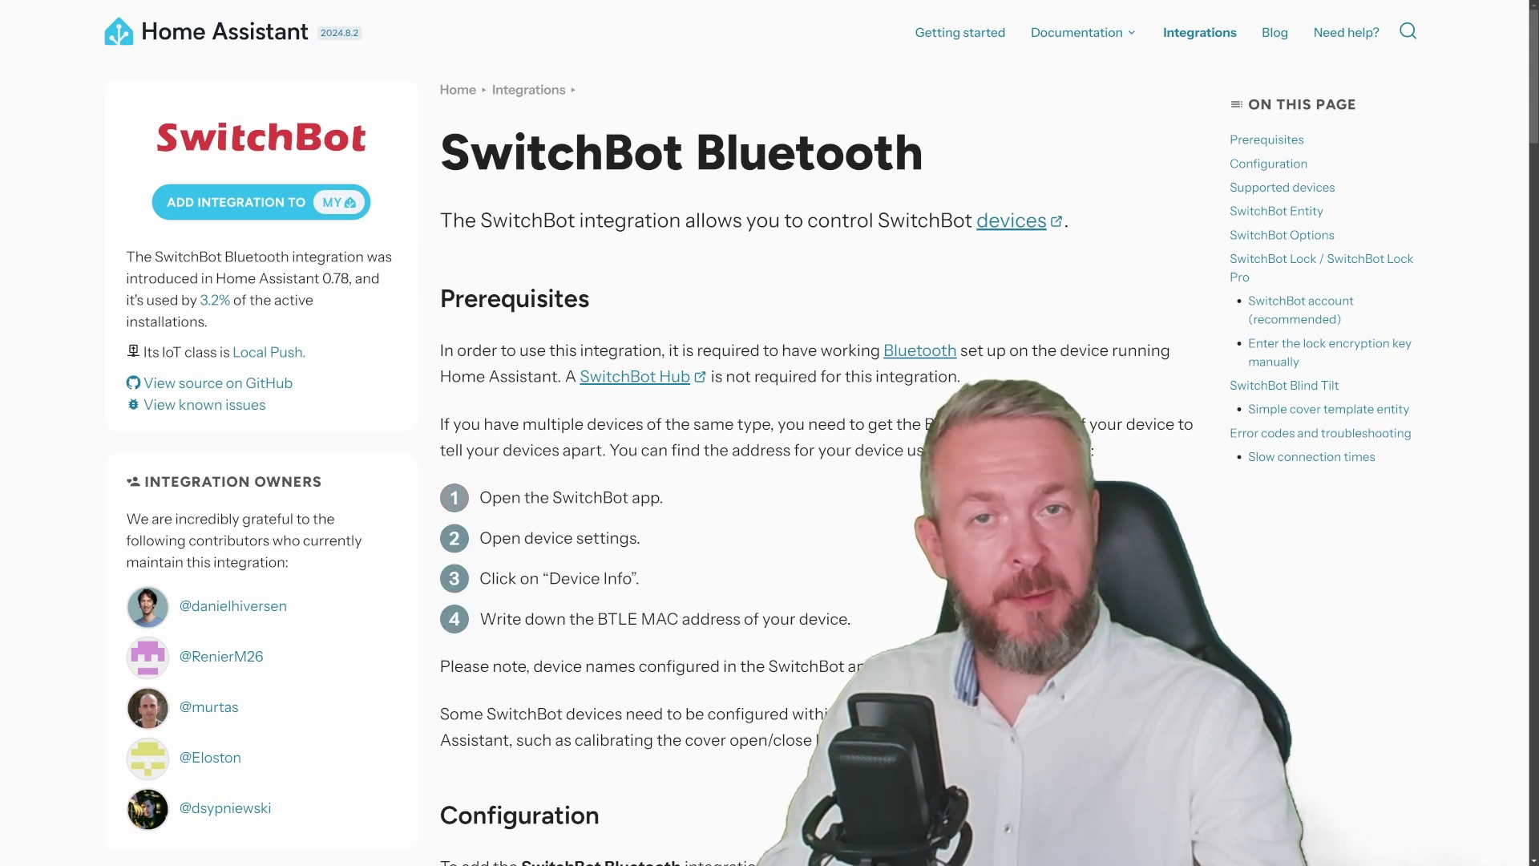
Scroll down through the SwitchBot Bluetooth documentation to read its prerequisites and setup.
scroll(721, 469, "down", 2)
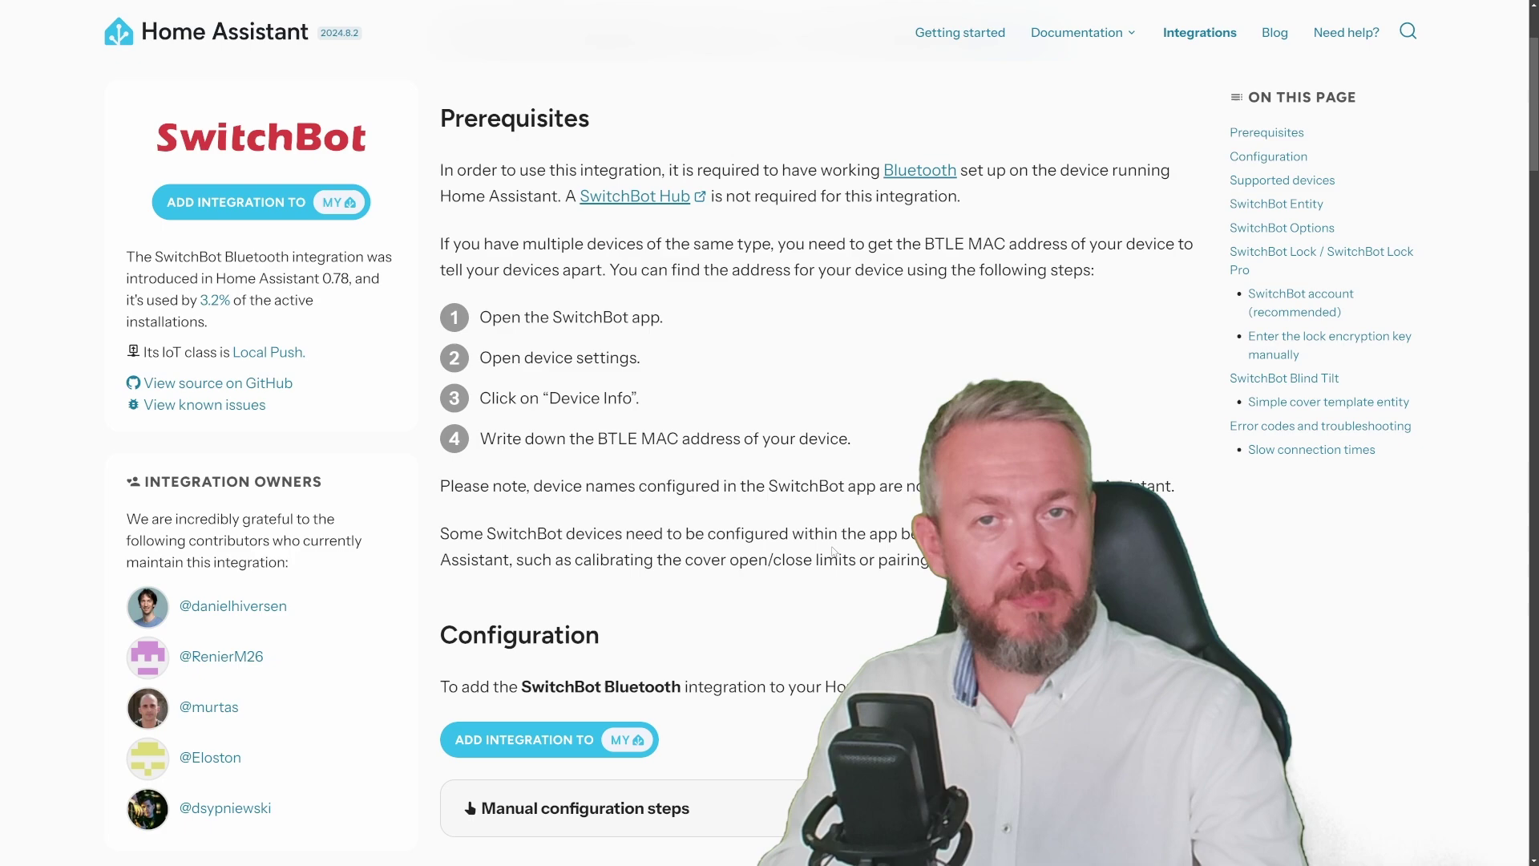
scroll(833, 552, "down", 5)
scroll(829, 555, "down", 12)
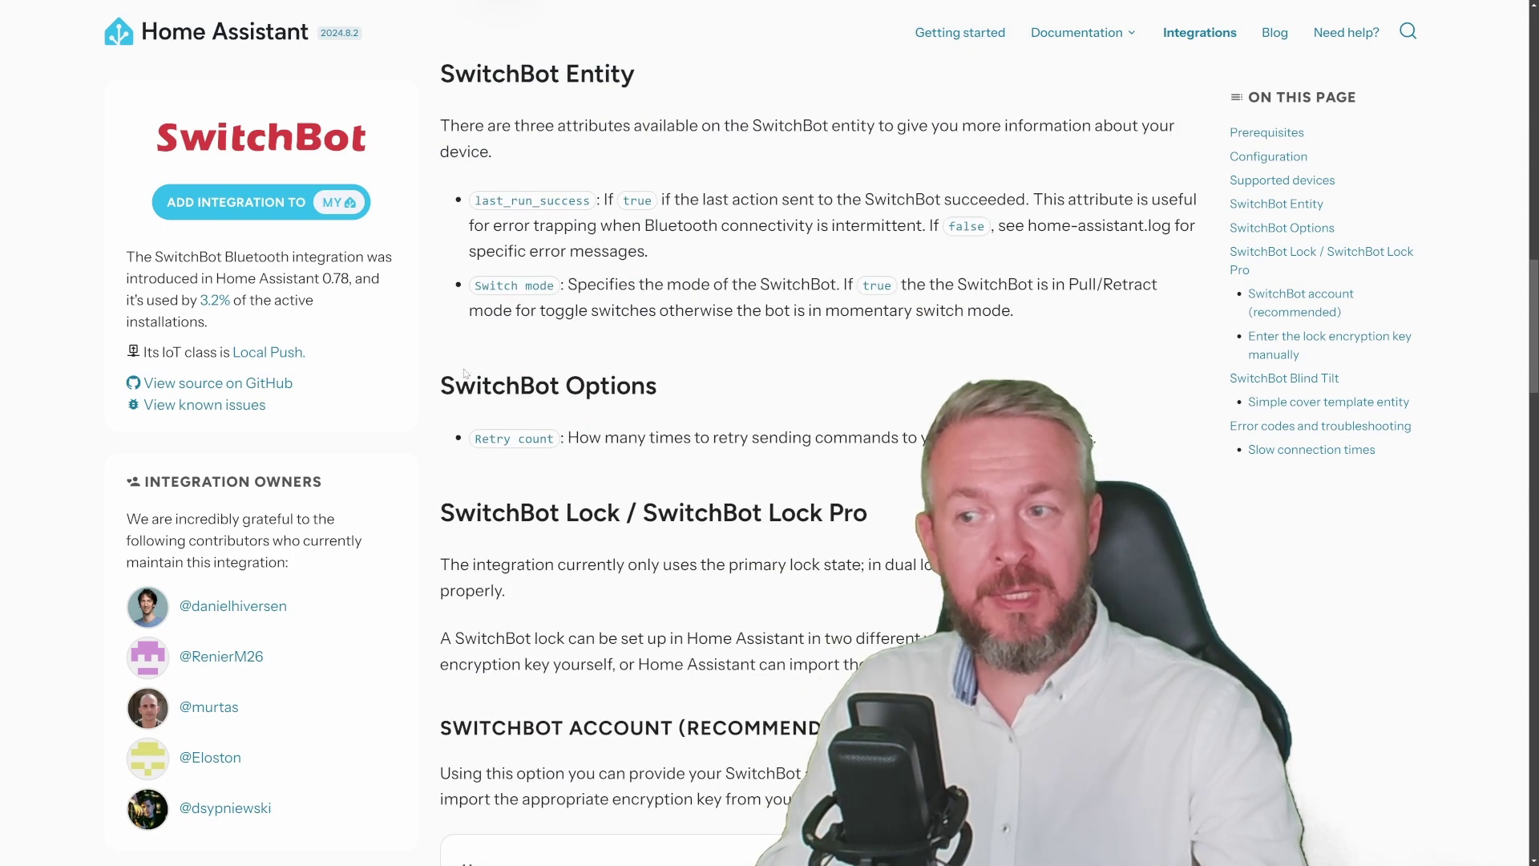
scroll(628, 497, "down", 9)
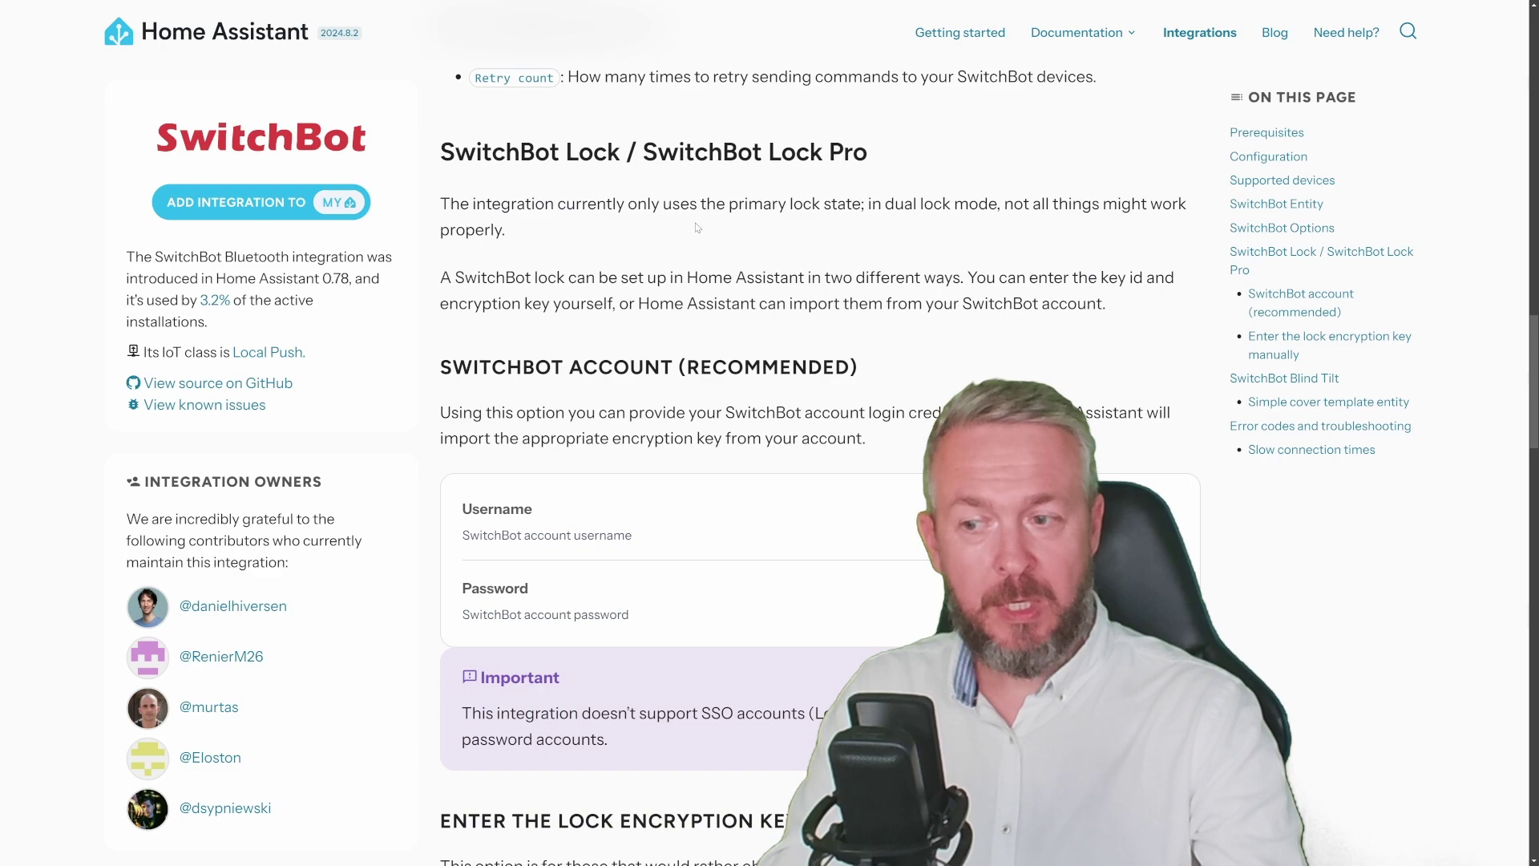
scroll(631, 569, "down", 20)
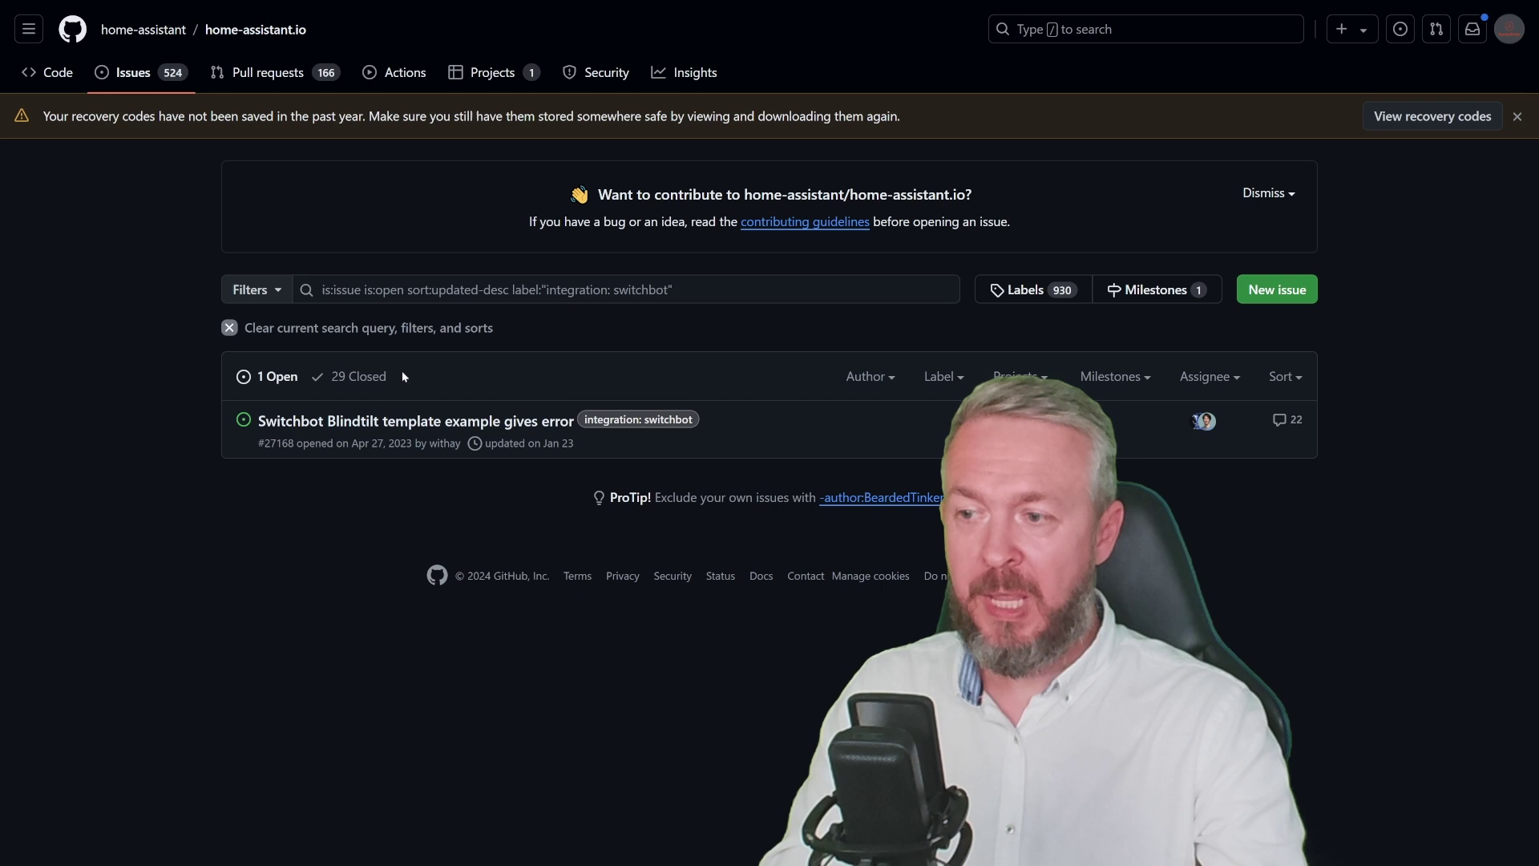
Preview the open issue 'Switchbot Blindtilt template example gives error'.
mouse_move(267, 433)
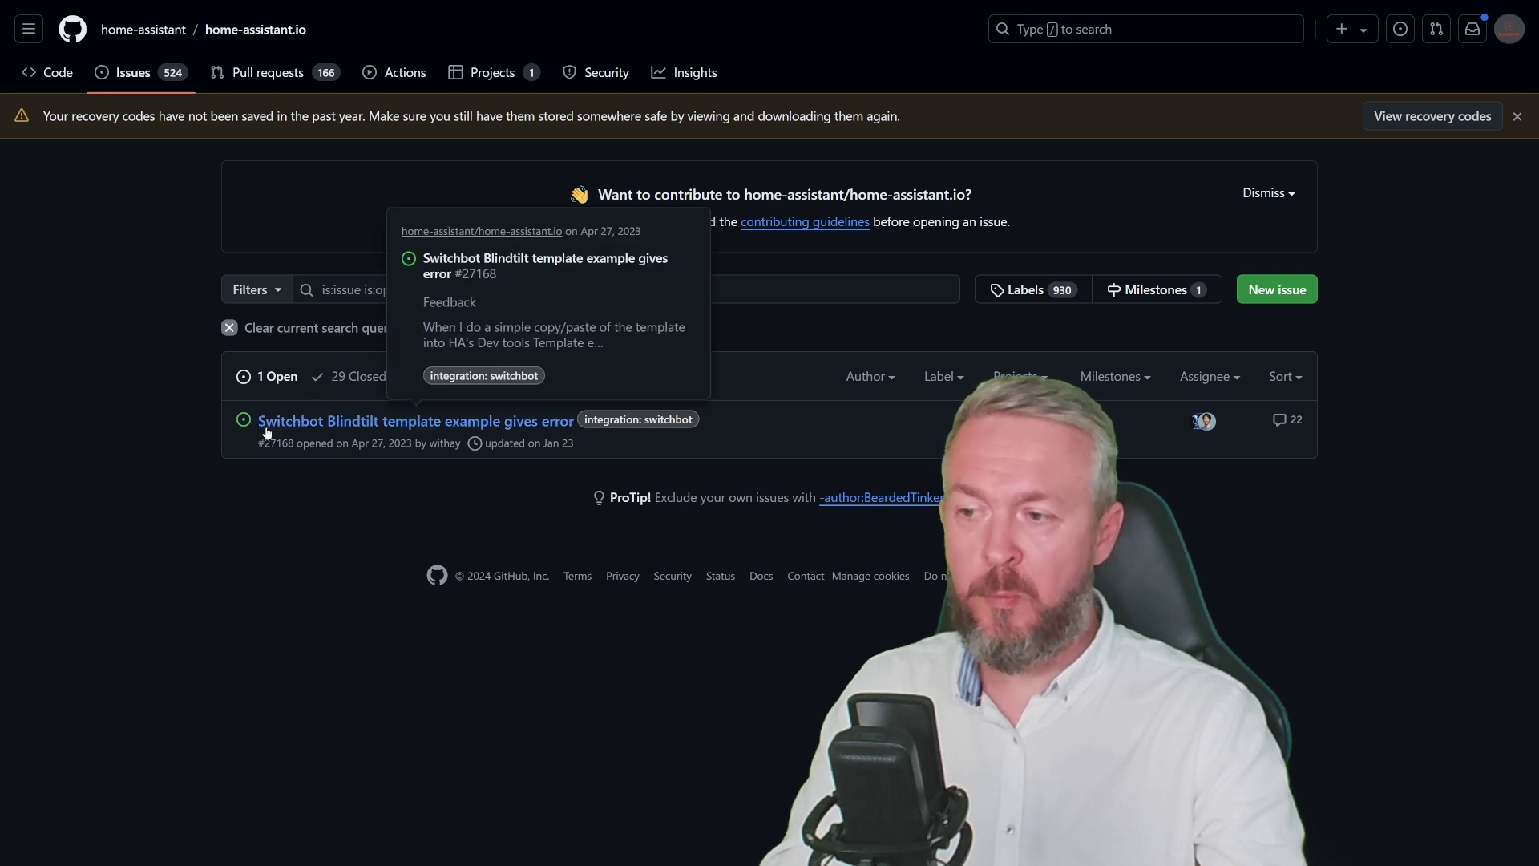